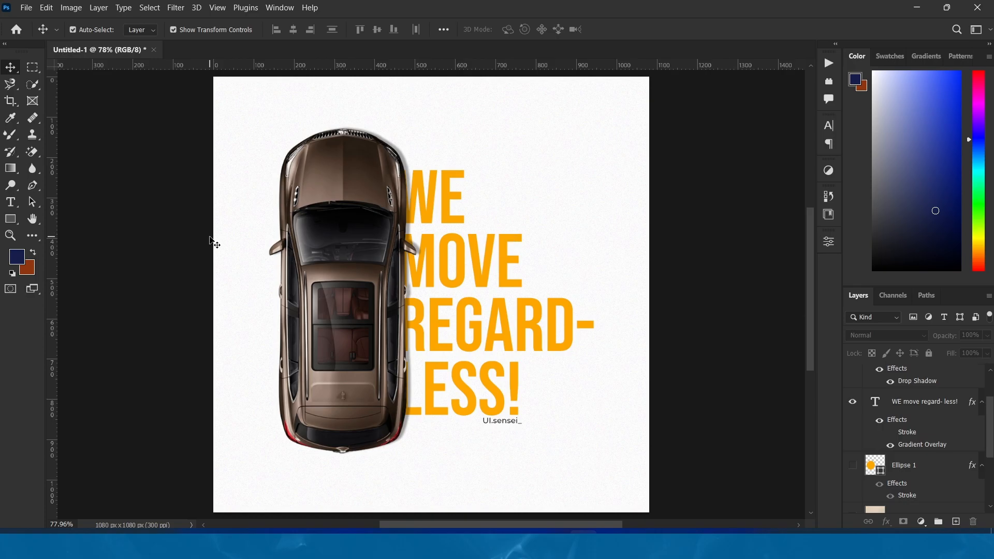
# Create a new 1080 × 1080 px RGB document at 300 ppi with a white background
pyautogui.click(26, 7)
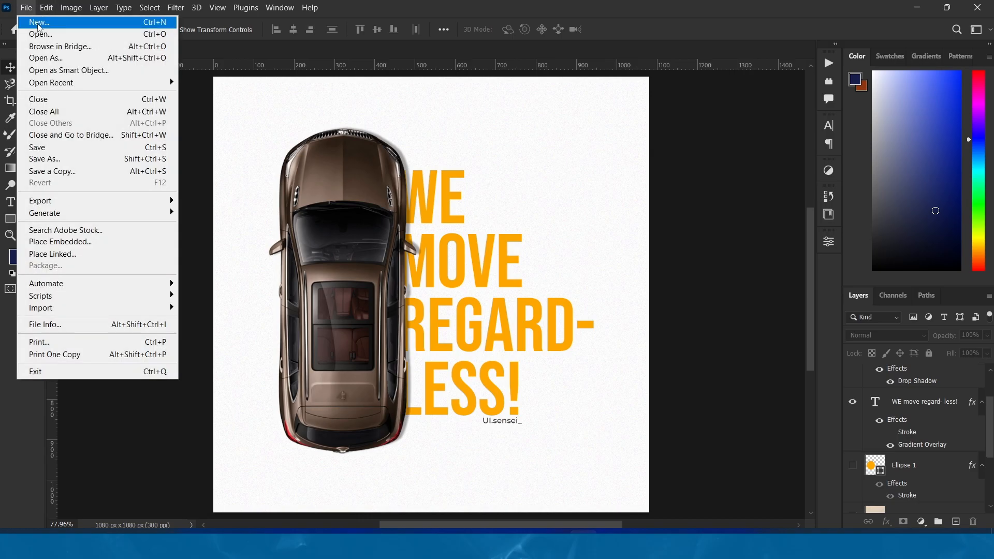
pyautogui.click(39, 23)
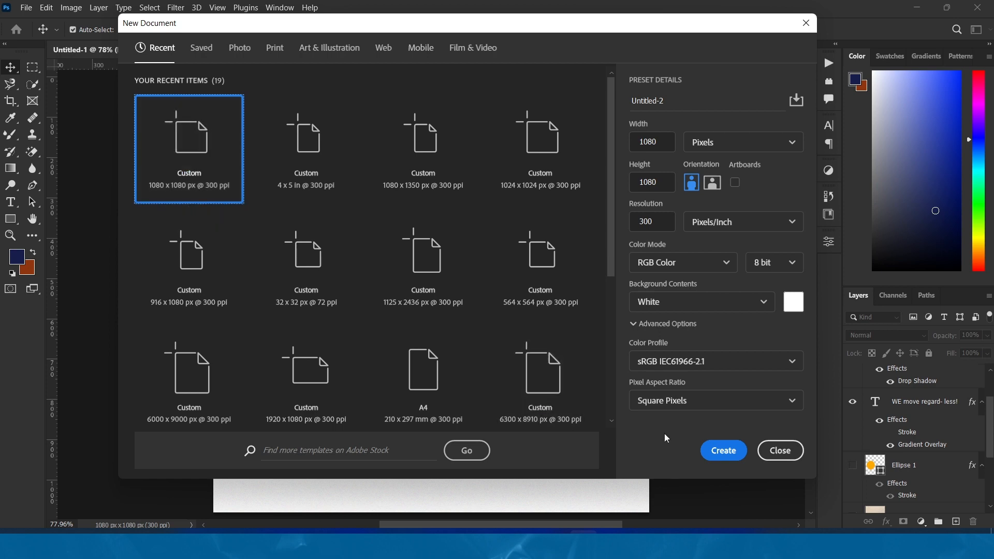
pyautogui.click(726, 452)
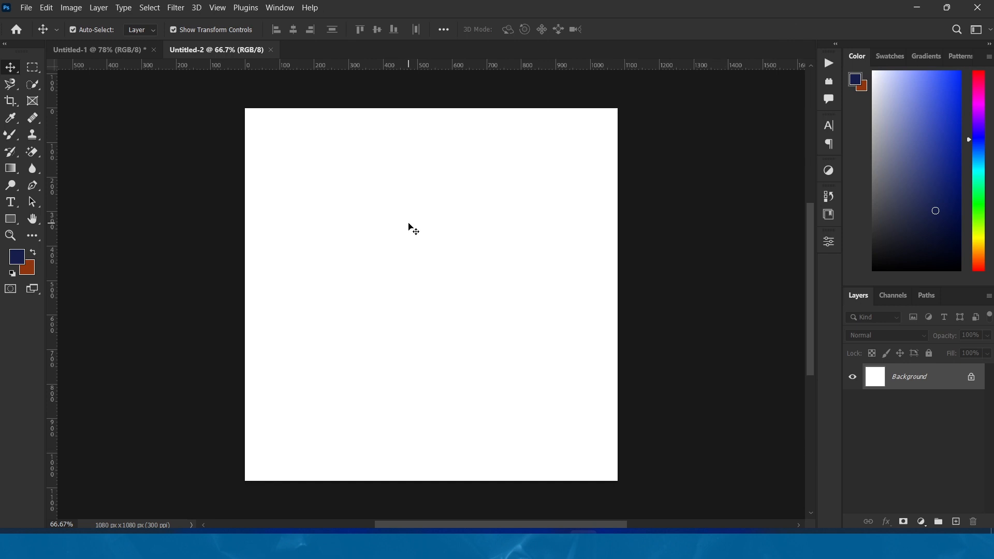
pyautogui.click(128, 51)
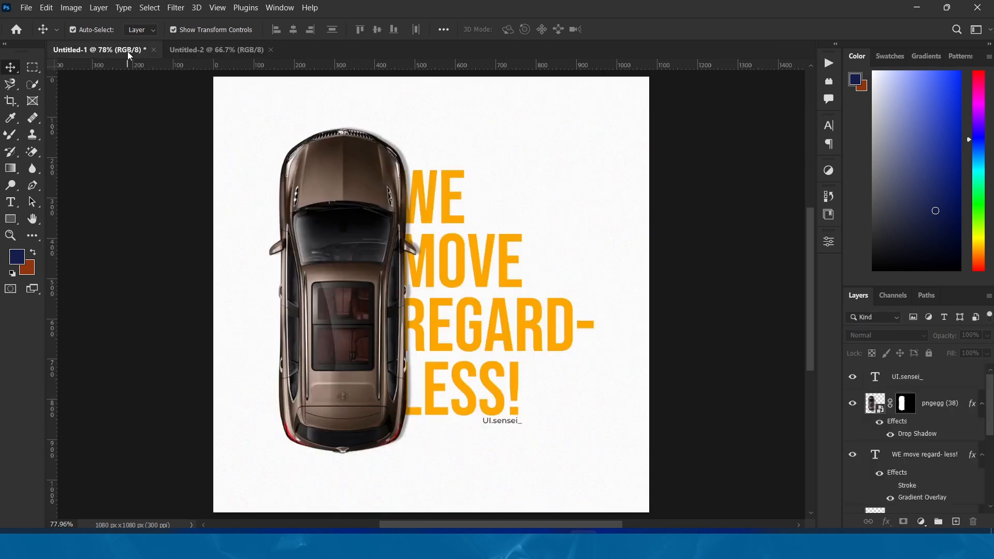
pyautogui.click(200, 50)
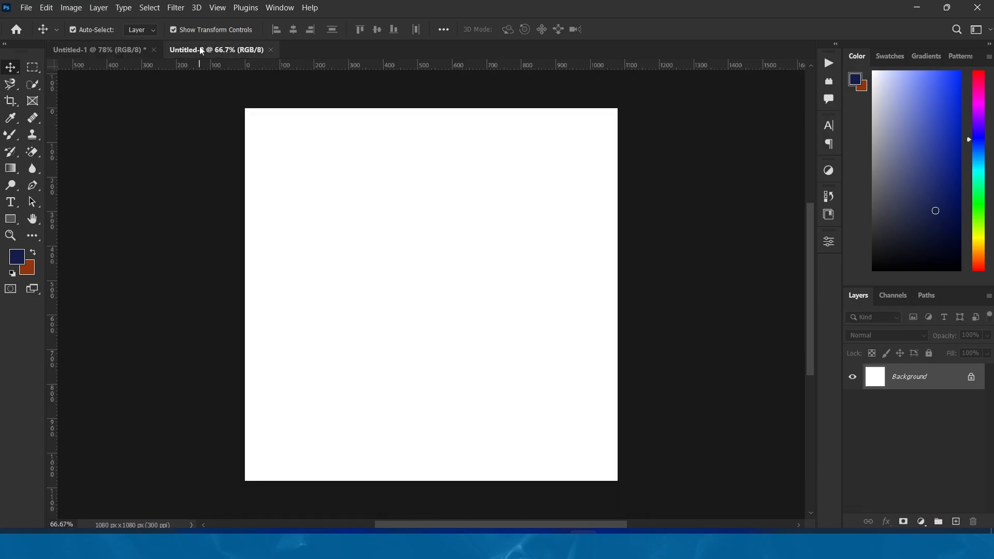
# Draw a rectangle about 1132 × 1136 px covering the whole canvas and set its fill to white, ffffff
pyautogui.click(5, 225)
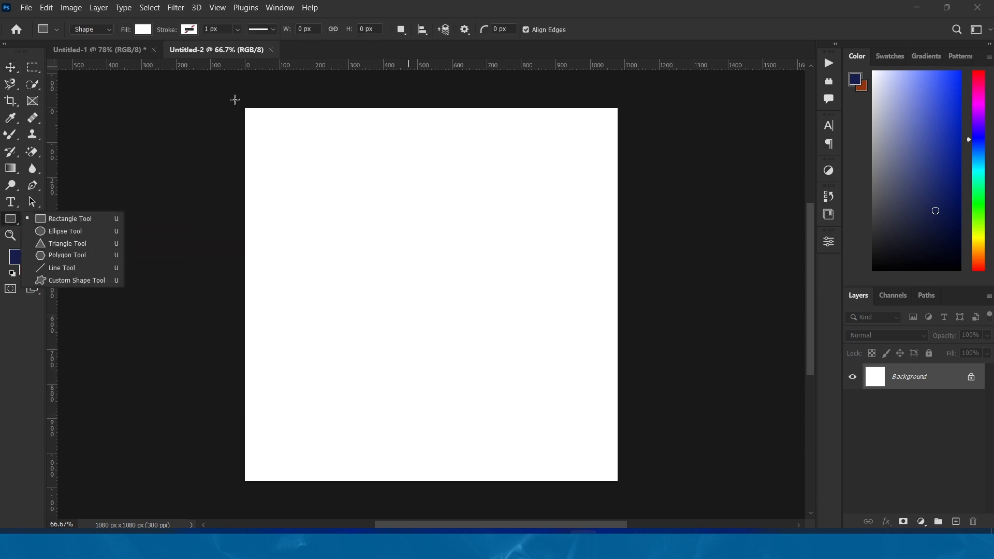
pyautogui.moveTo(235, 100); pyautogui.dragTo(626, 492)
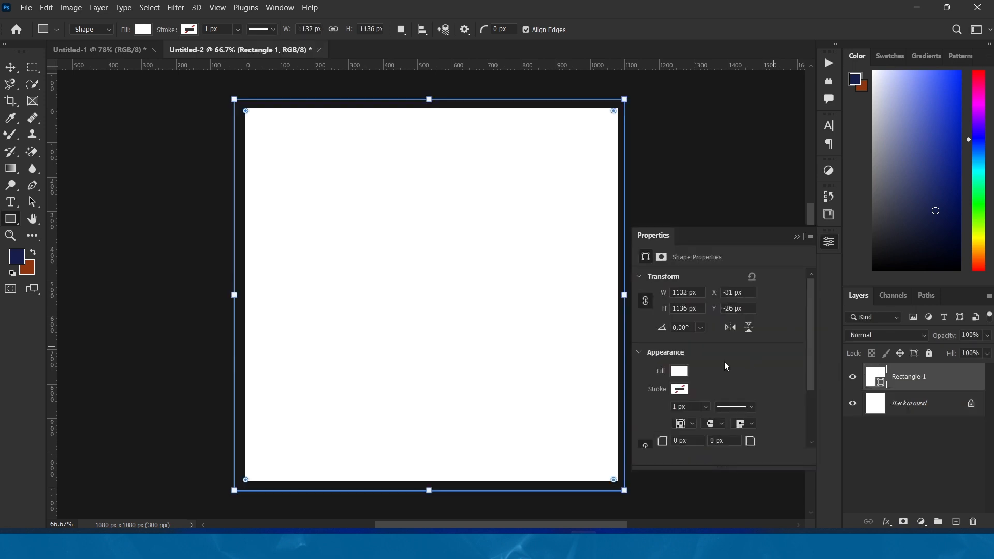
pyautogui.click(679, 372)
pyautogui.click(694, 352)
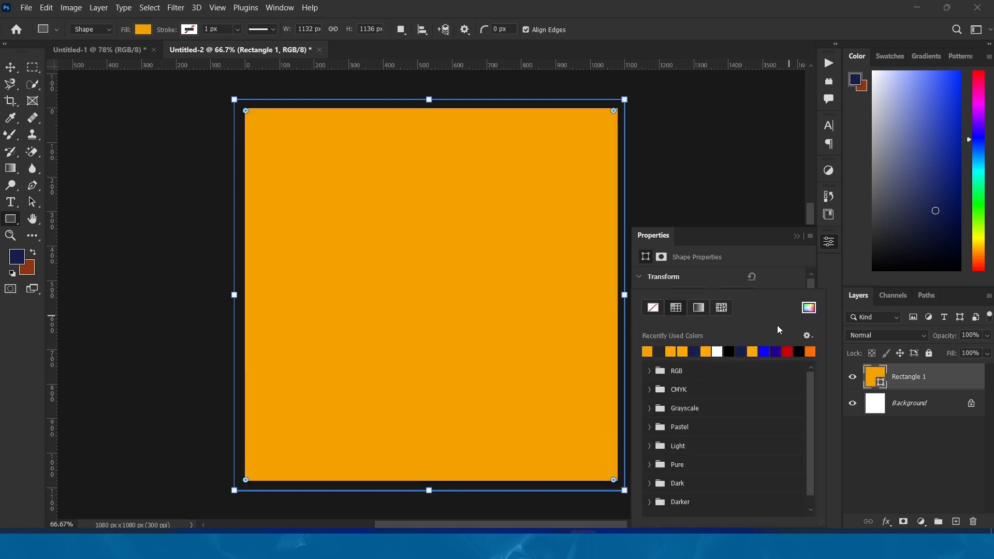
pyautogui.click(810, 309)
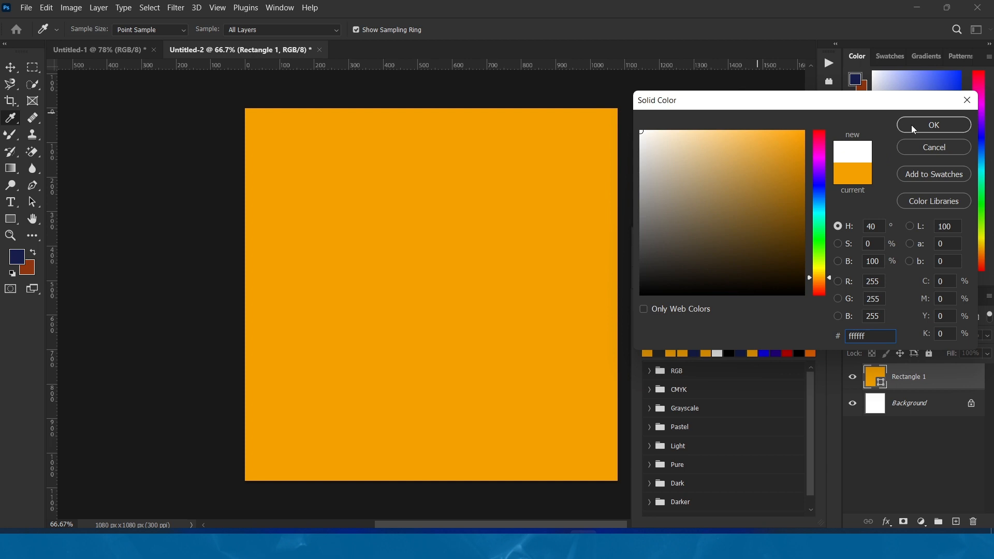
pyautogui.click(912, 126)
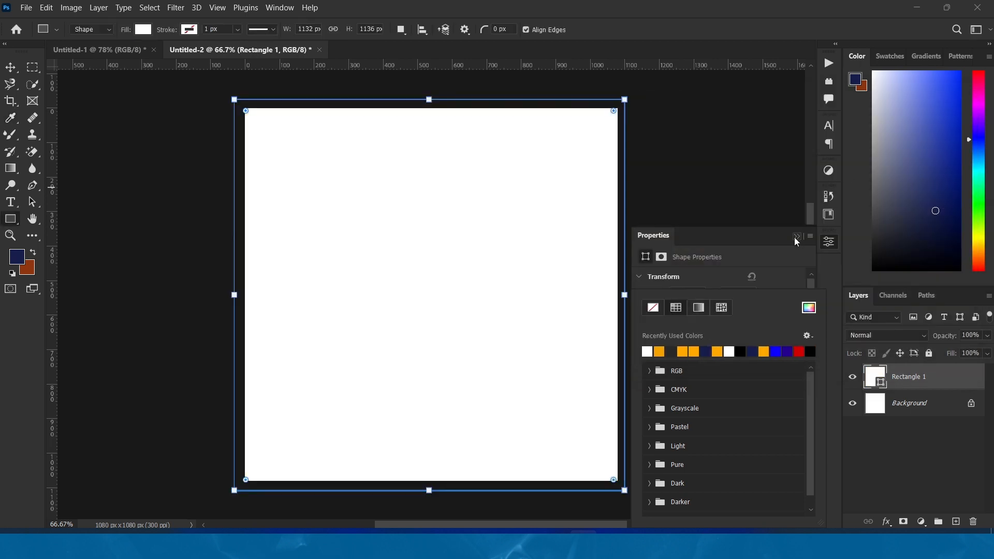
pyautogui.click(797, 237)
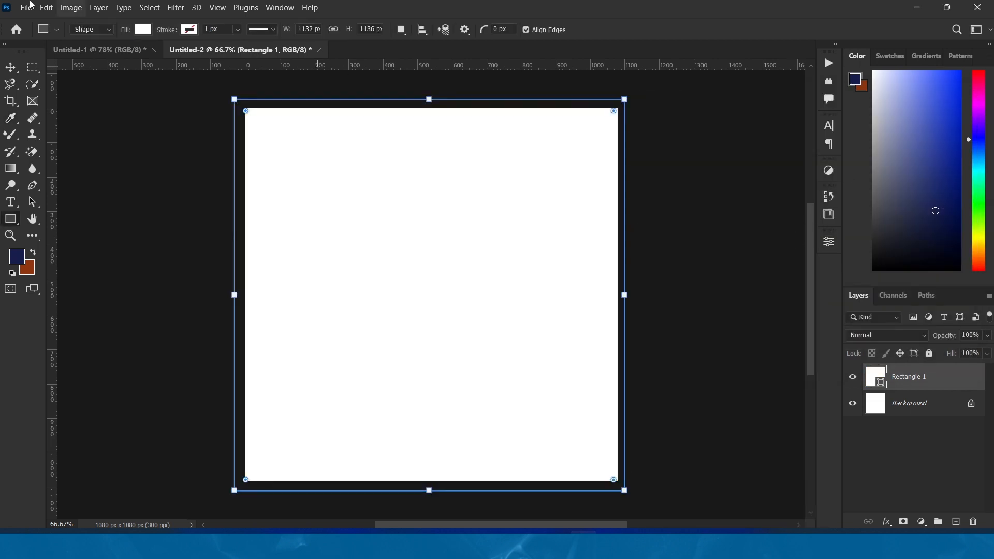
# Rasterize the white rectangle and apply the Add Noise filter with an amount of 7% and uniform distribution
pyautogui.click(181, 8)
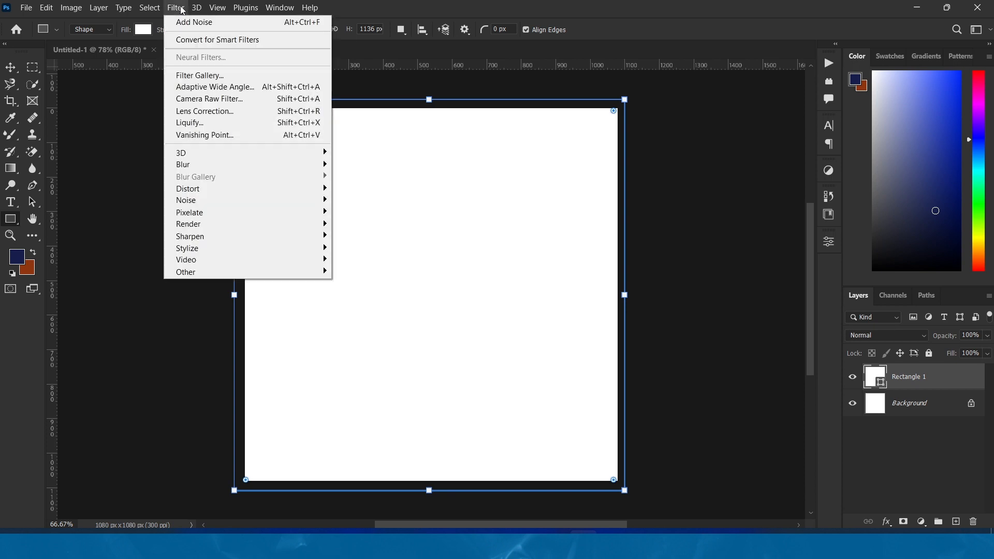
pyautogui.moveTo(211, 202)
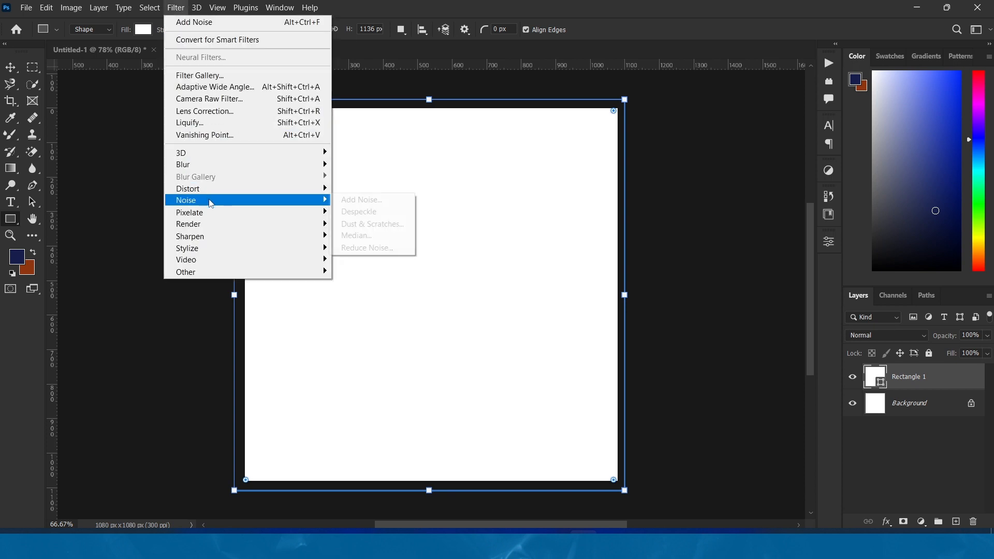
pyautogui.click(362, 200)
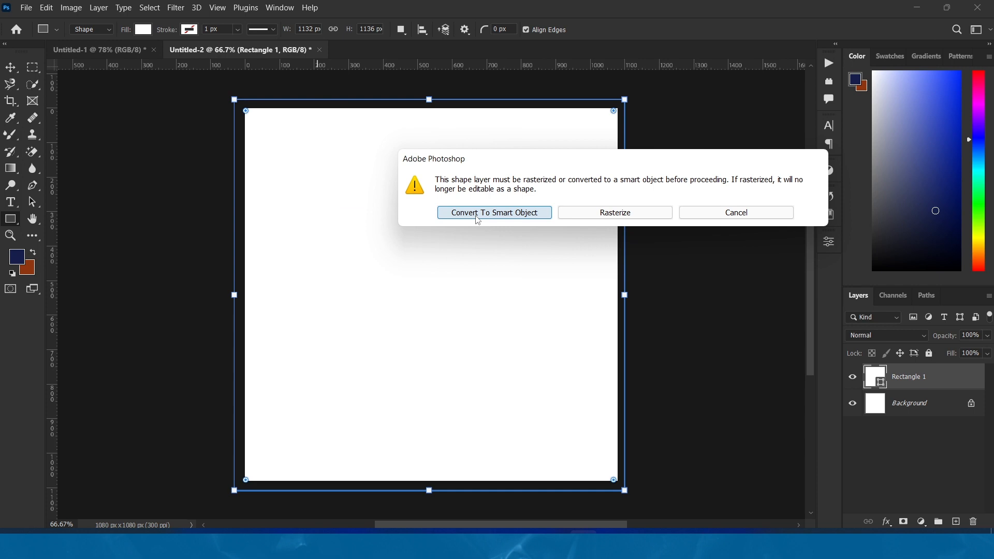
pyautogui.click(616, 213)
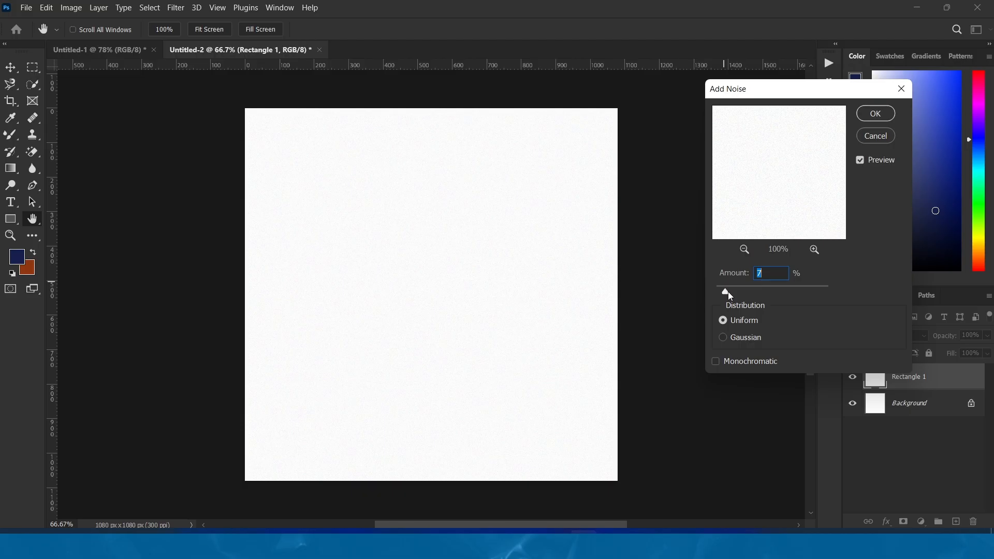
pyautogui.moveTo(728, 291); pyautogui.dragTo(727, 292)
pyautogui.moveTo(789, 291); pyautogui.dragTo(736, 295)
pyautogui.write('7')
pyautogui.click(881, 116)
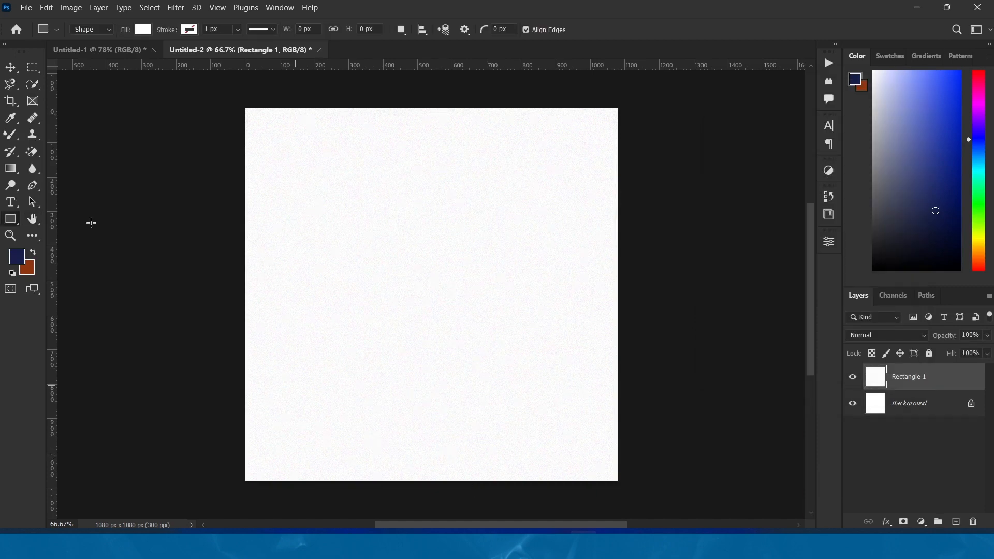
# Add the orange Bebas Neue headline "WE move regard- less!" on four lines near the canvas centre
pyautogui.click(15, 204)
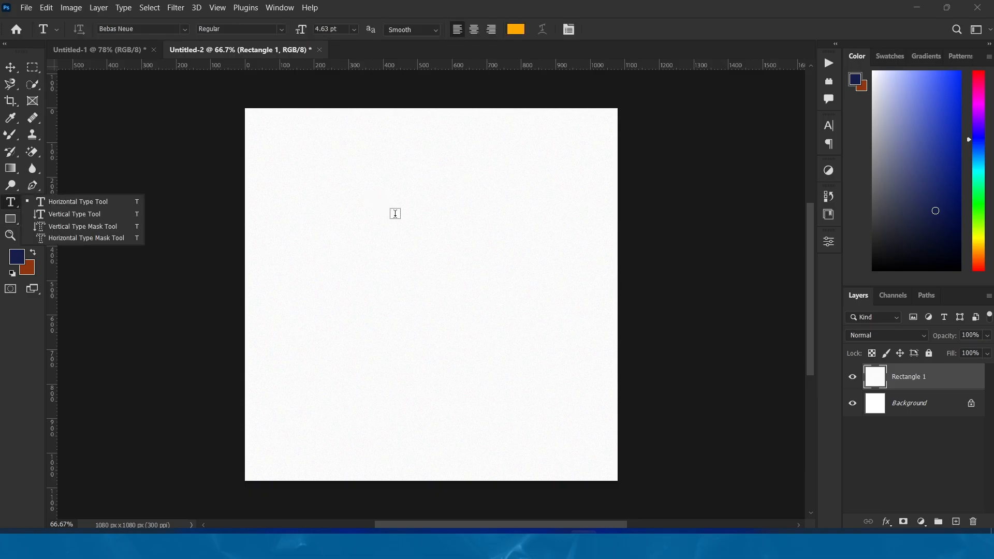
pyautogui.click(375, 214)
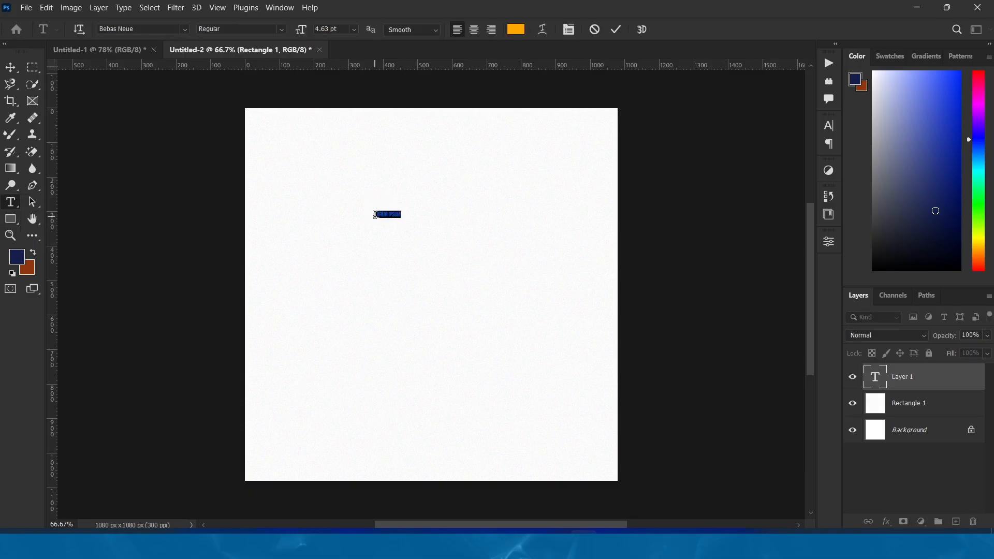
pyautogui.write('M')
pyautogui.write('EARE')
pyautogui.write('AR')
pyautogui.write('D')
pyautogui.write('LESS!')
pyautogui.click(9, 67)
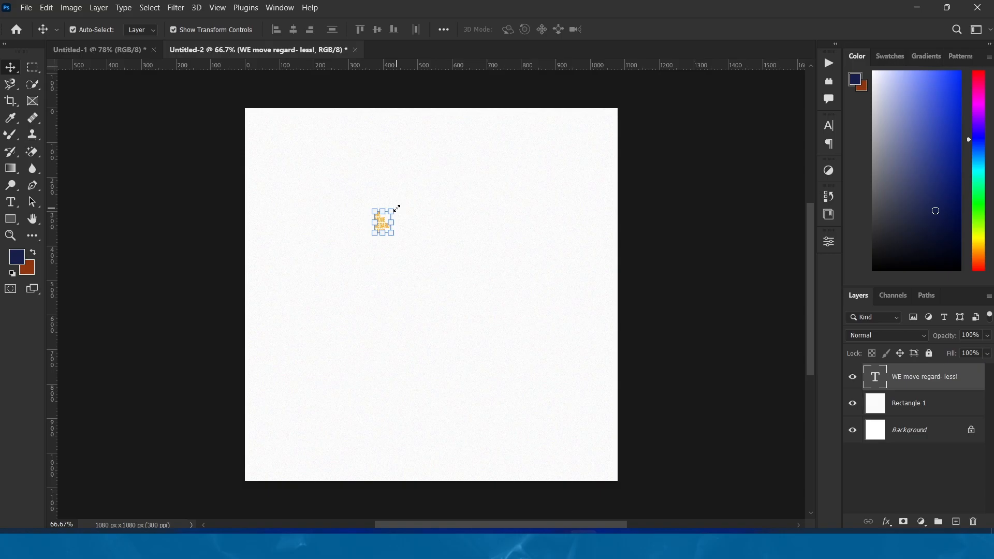
# Enlarge the headline text to about 1100% and move it into the right half of the canvas
pyautogui.moveTo(390, 211); pyautogui.dragTo(498, 108)
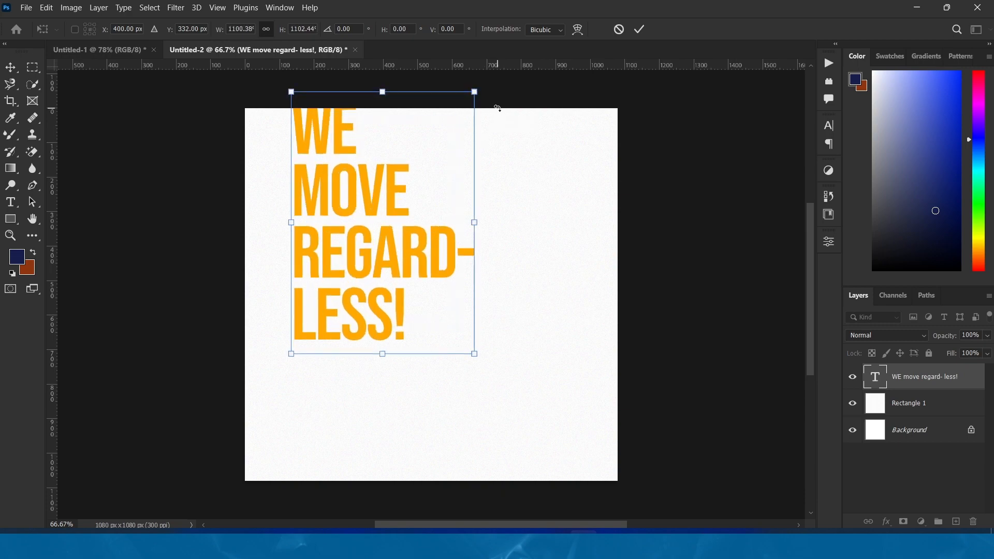
pyautogui.click(640, 29)
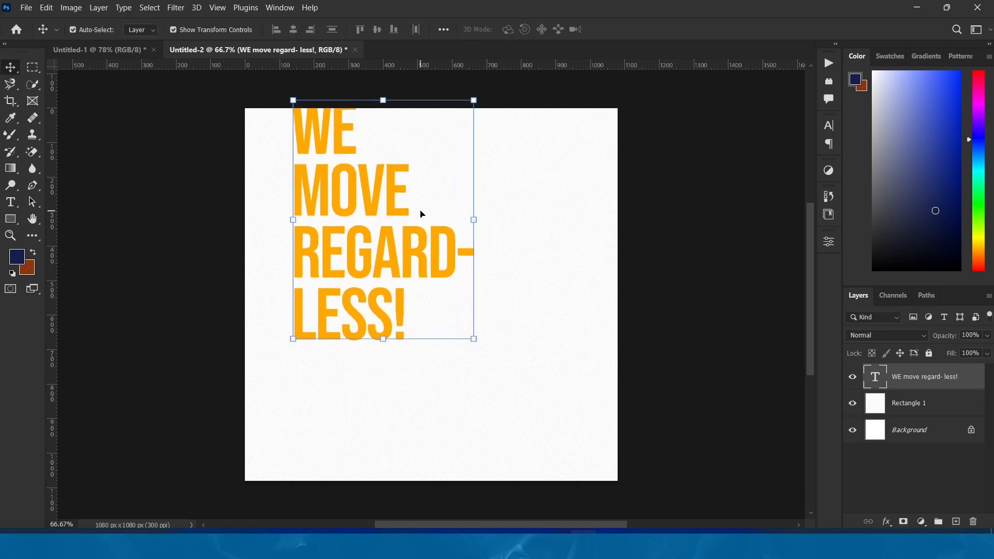
pyautogui.moveTo(397, 196); pyautogui.dragTo(495, 268)
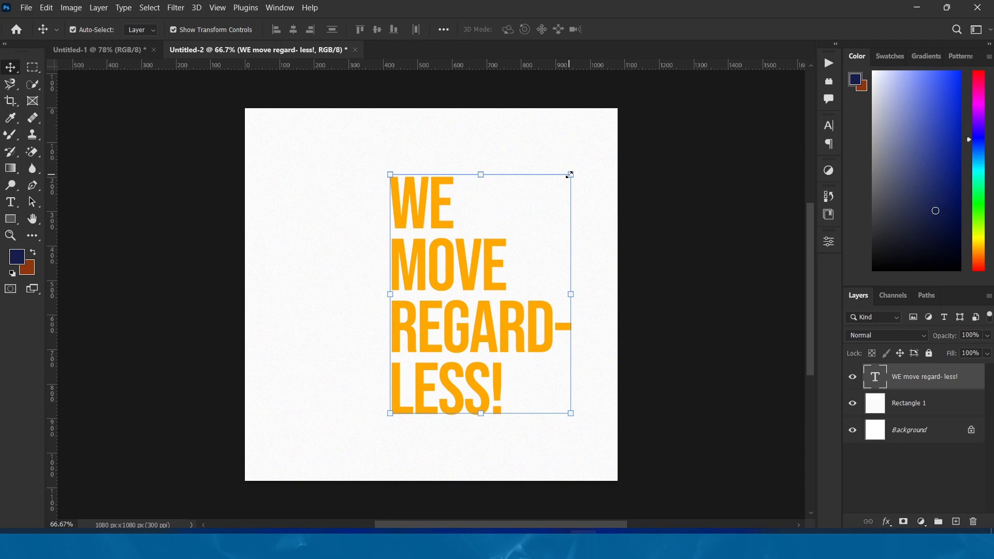
# Scale the headline down to about 90% and shift it slightly lower to centre it vertically on the canvas
pyautogui.moveTo(569, 174)
pyautogui.mouseDown()
pyautogui.moveTo(561, 185)
pyautogui.moveTo(573, 169)
pyautogui.mouseUp()
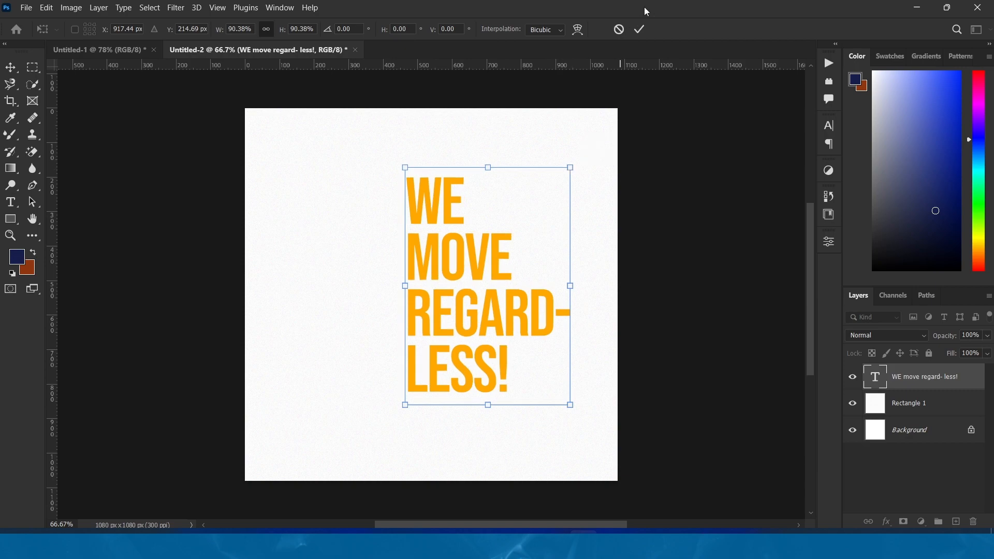
pyautogui.click(644, 29)
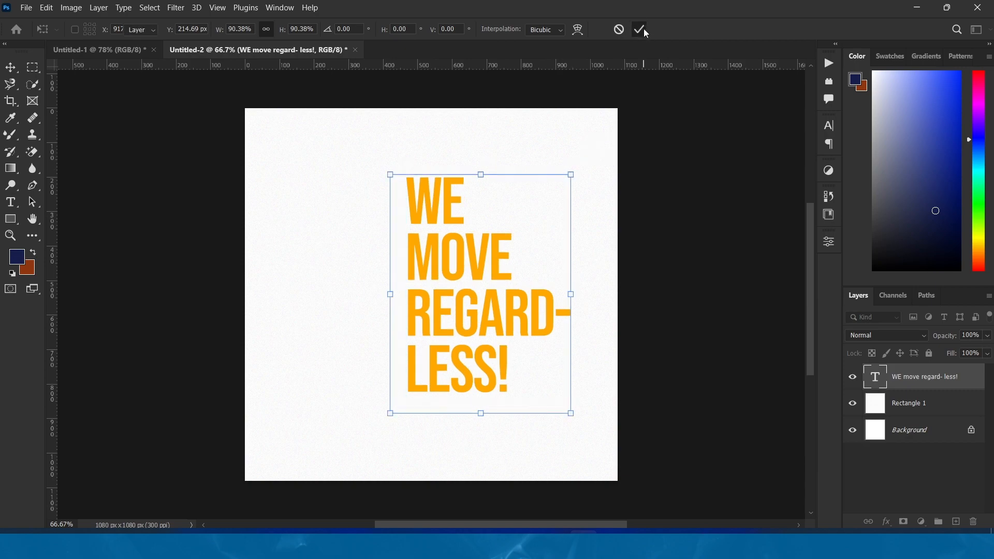
pyautogui.click(679, 314)
pyautogui.moveTo(498, 255); pyautogui.dragTo(499, 260)
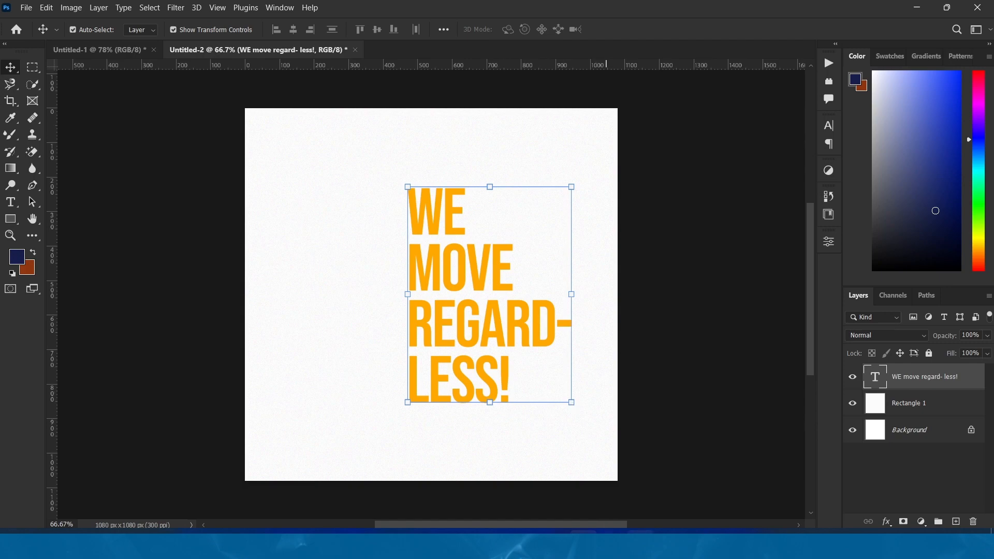
# Place the top-view car image pngegg (38) from the Downloads folder into the new document
pyautogui.press('super+e')
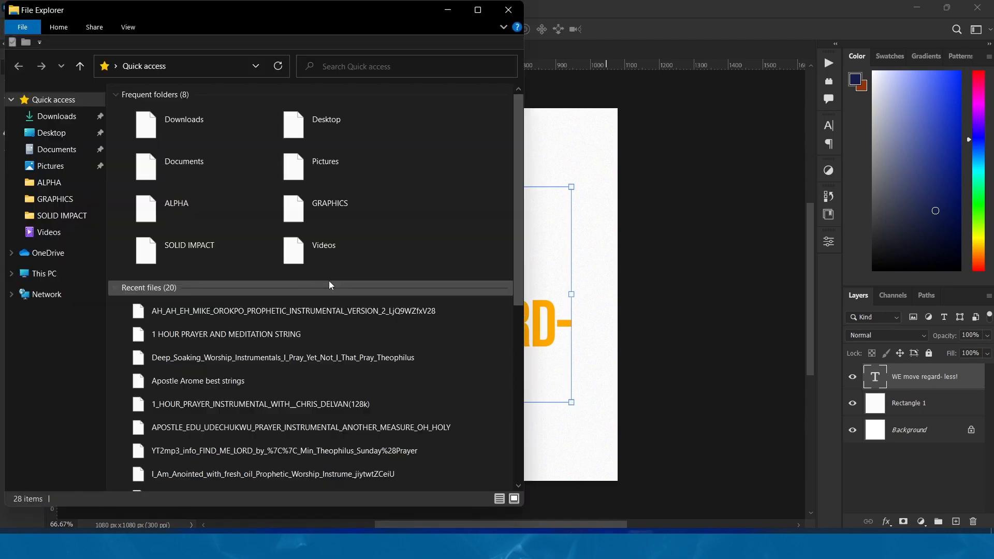
pyautogui.click(53, 118)
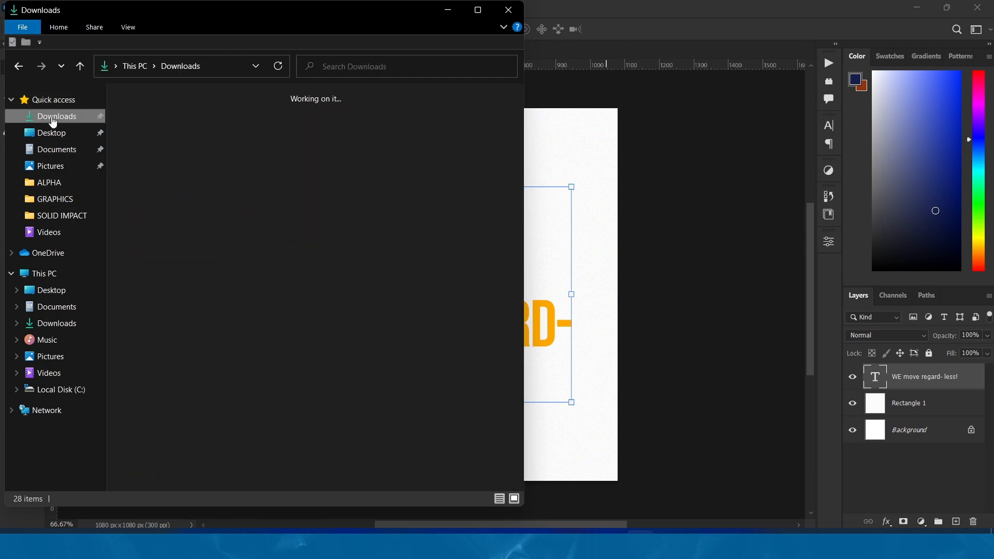
pyautogui.scroll(-5, 224, 242)
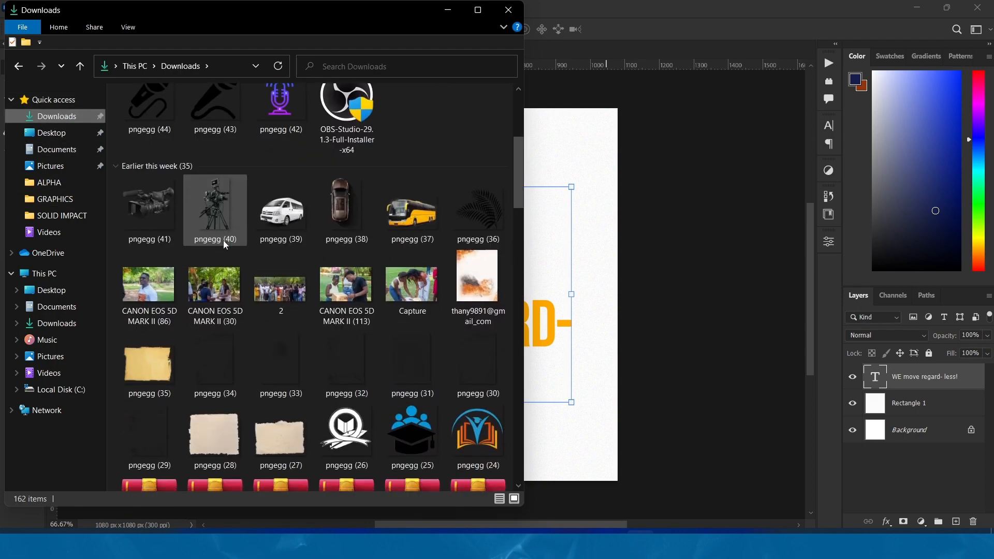
pyautogui.moveTo(223, 240); pyautogui.dragTo(539, 269)
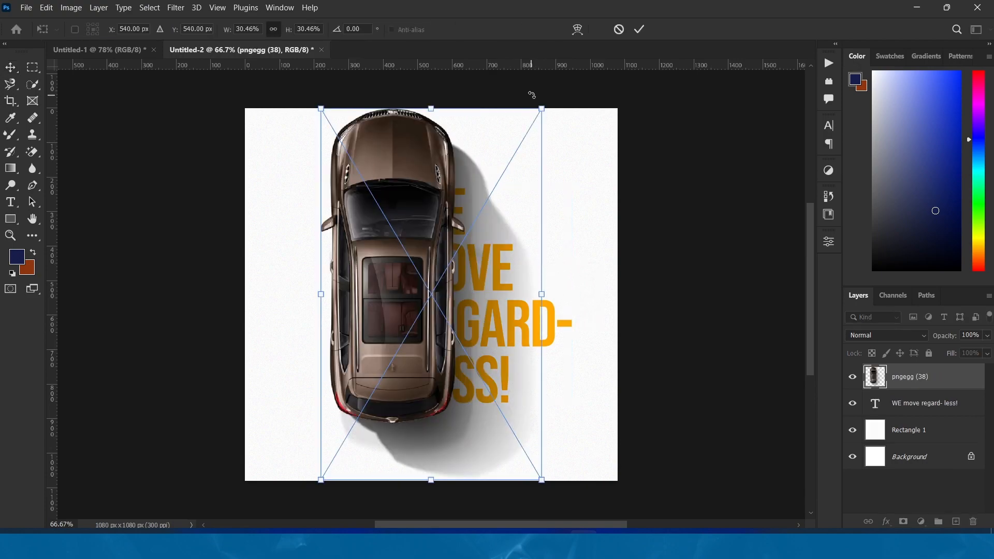
# Scale the car image to about 26.25% and position it left of the headline, overlapping the first letters
pyautogui.moveTo(543, 109); pyautogui.dragTo(527, 134)
pyautogui.moveTo(422, 186); pyautogui.dragTo(387, 200)
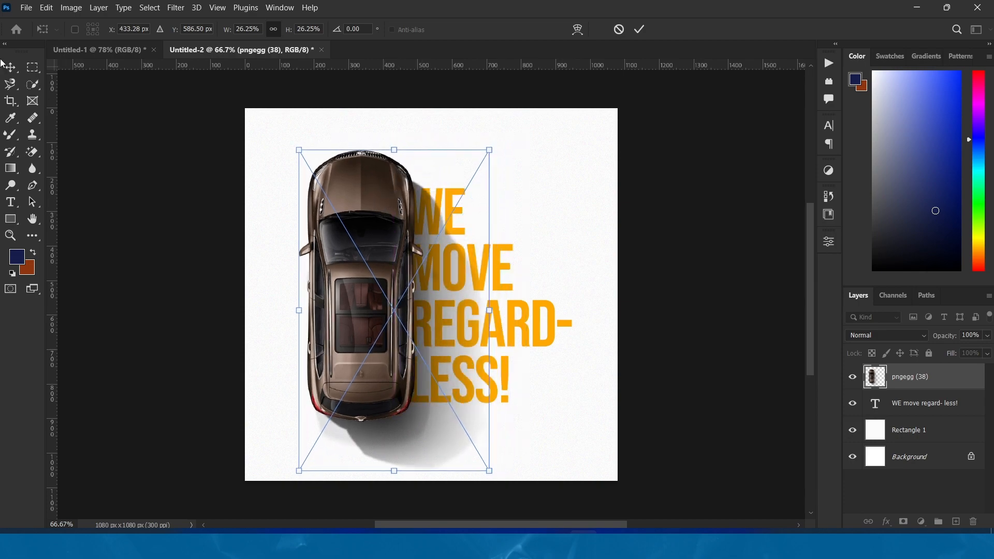
pyautogui.click(10, 67)
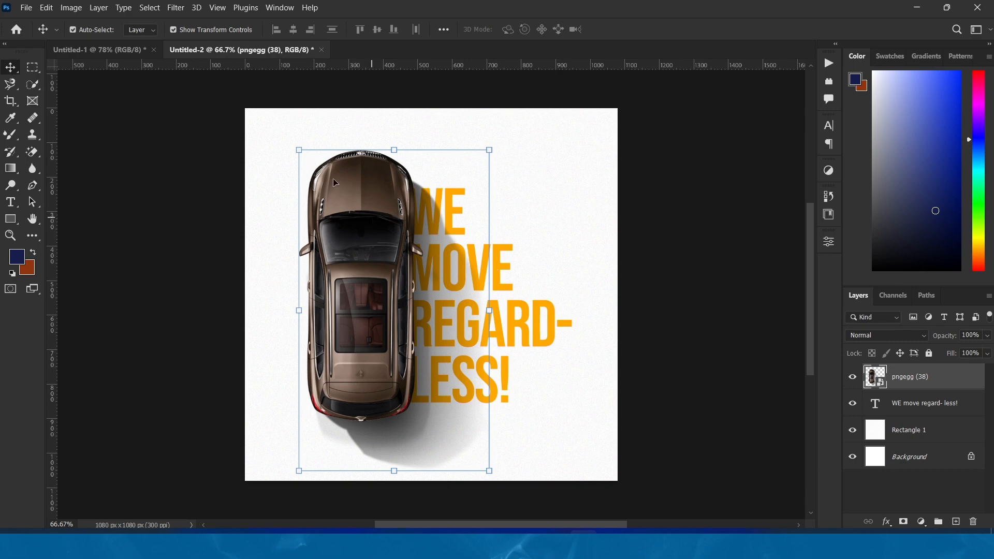
# Select the car on the pngegg (38) layer with the Subject selection, leaving out its soft shadow
pyautogui.click(176, 8)
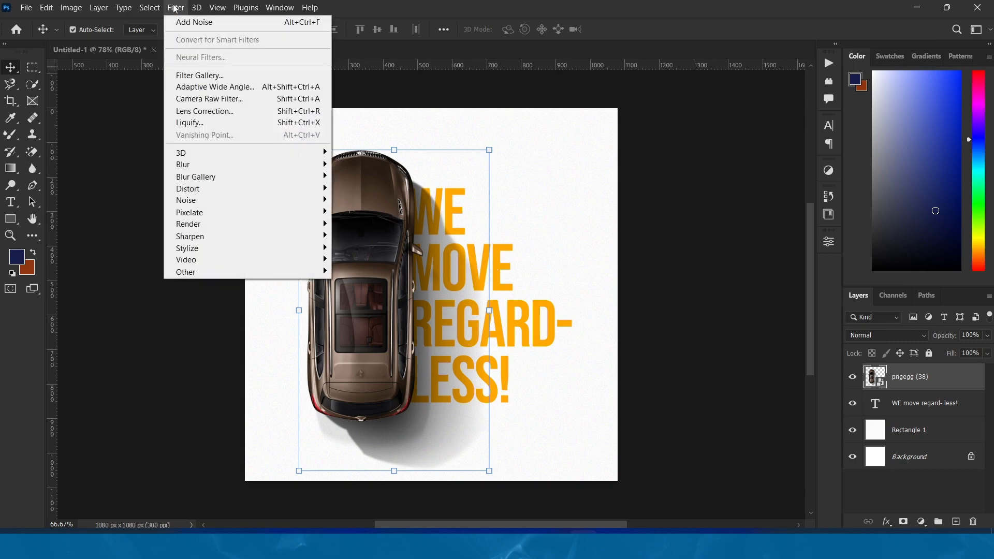
pyautogui.moveTo(149, 8)
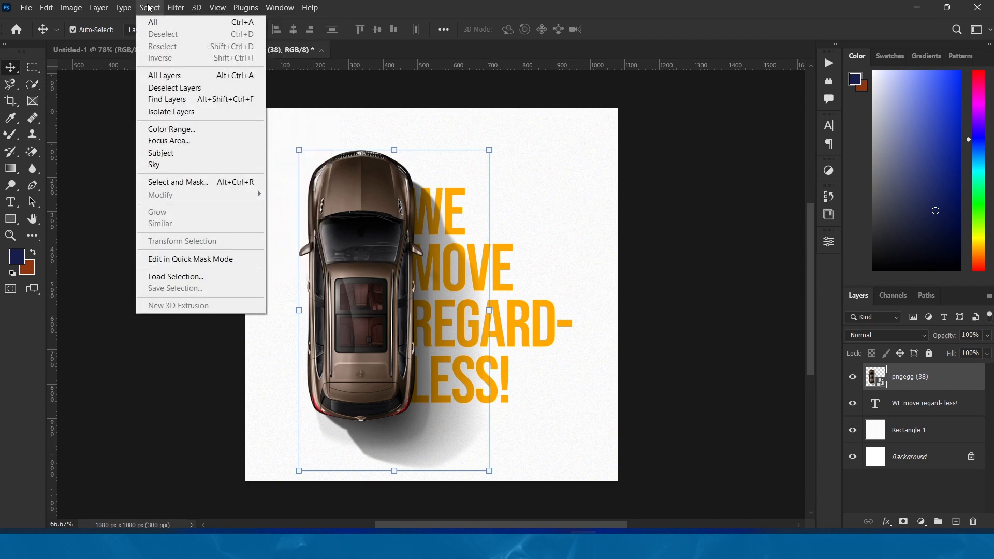
pyautogui.click(187, 154)
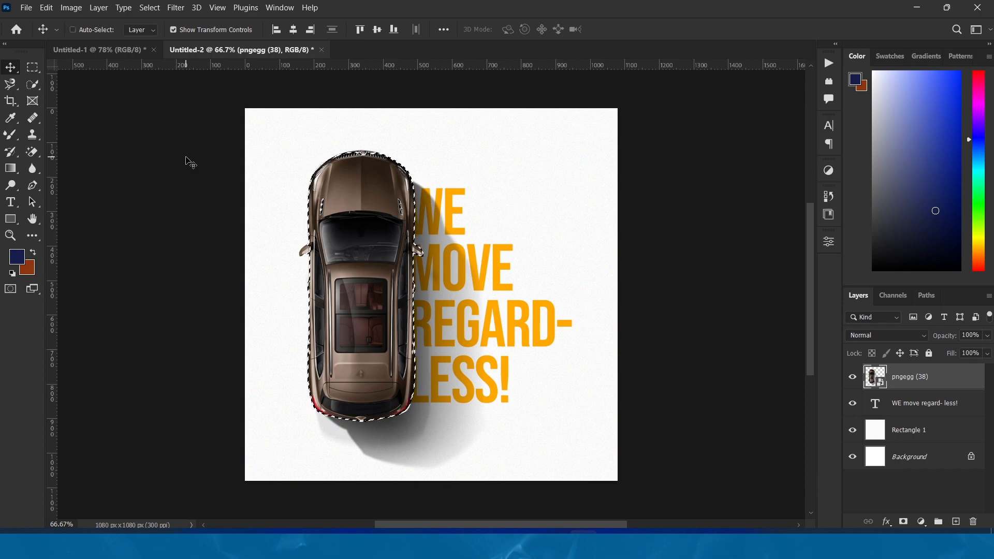
pyautogui.hotkey('ctrl', '+')
pyautogui.hotkey('ctrl', '+')
pyautogui.hotkey('ctrl', '+')
pyautogui.hotkey('ctrl', '+')
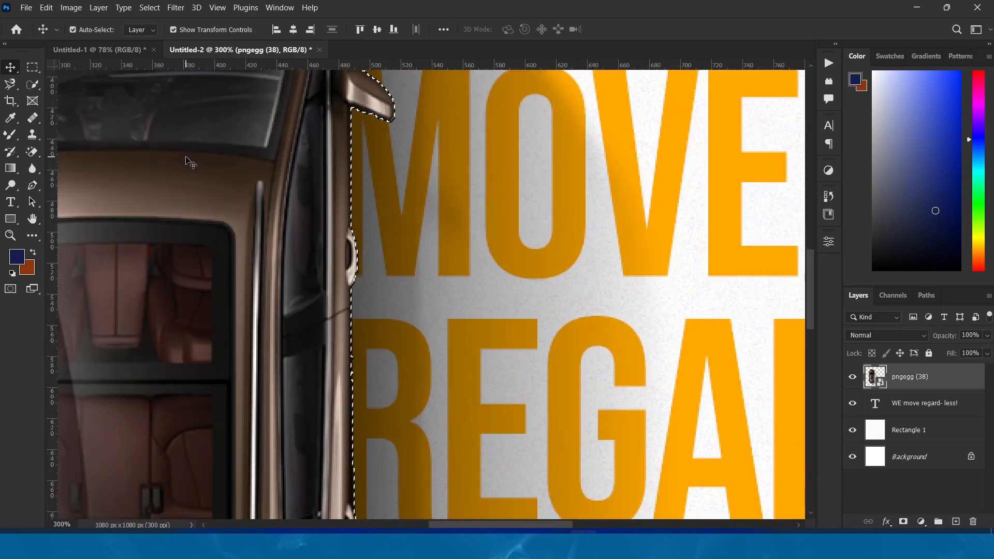
# Add the missed grille and emblem area at the car's front to the selection with the Quick Selection tool at brush size 20
pyautogui.scroll(8, 190, 163)
pyautogui.hscroll(3, 190, 162)
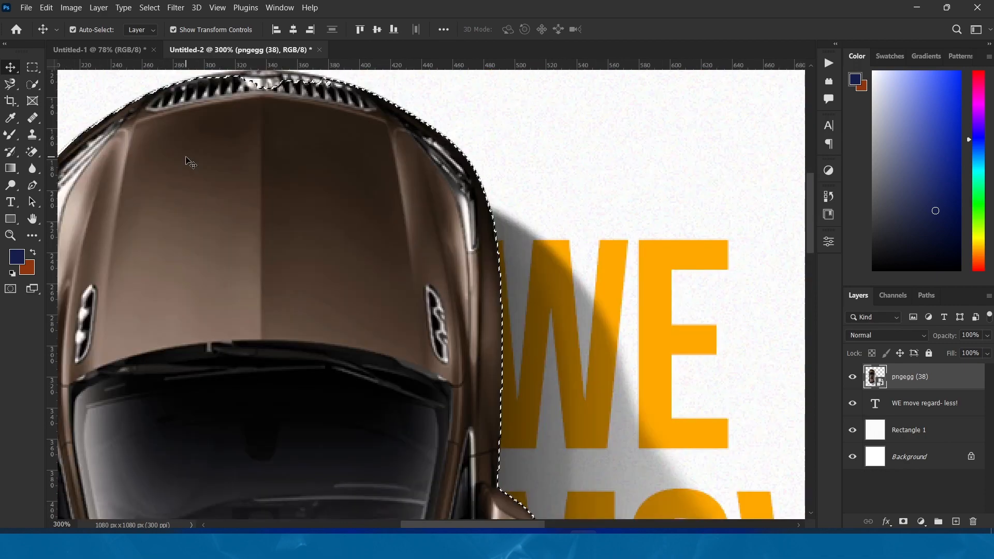
pyautogui.scroll(3, 189, 163)
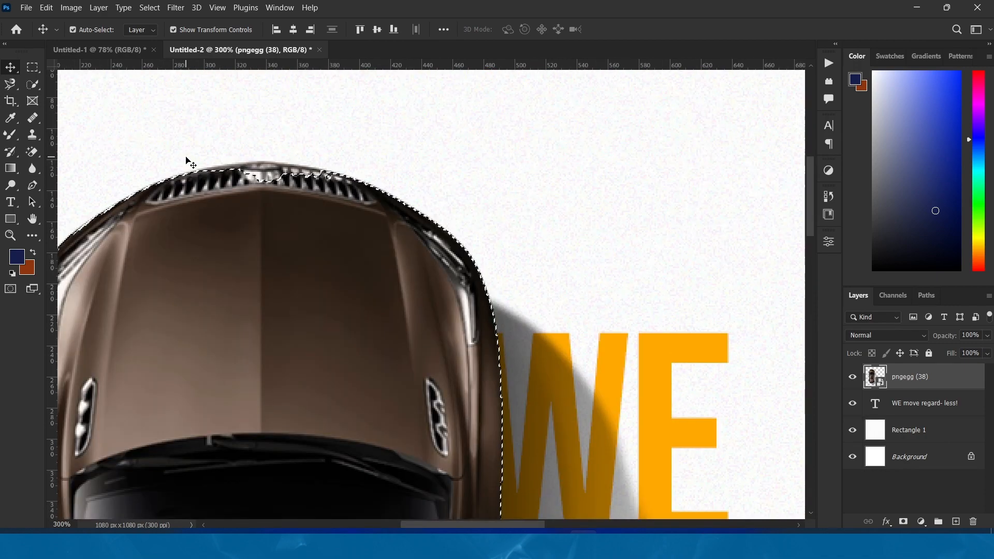
pyautogui.scroll(-2, 189, 162)
pyautogui.hscroll(-2, 189, 162)
pyautogui.scroll(1, 190, 162)
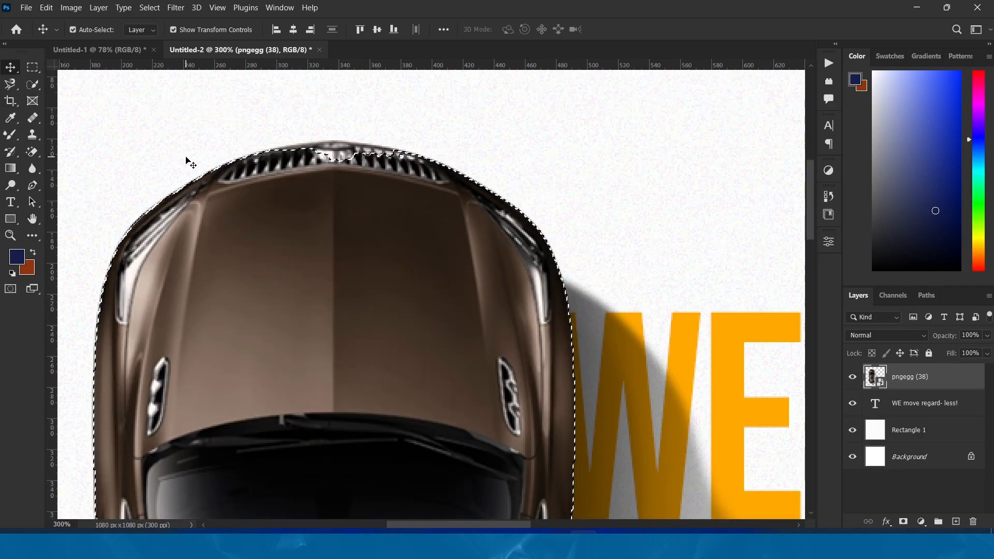
pyautogui.click(32, 81)
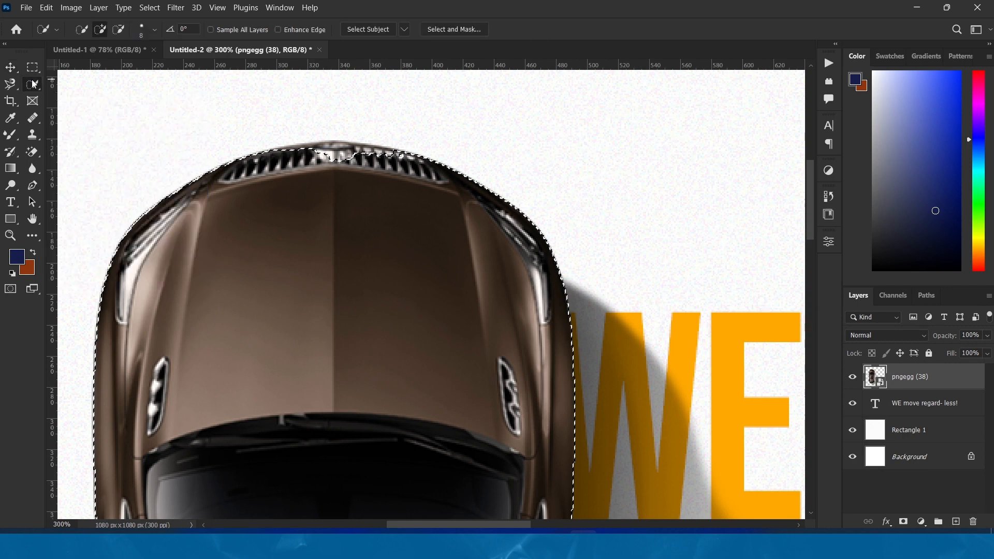
pyautogui.press(']')
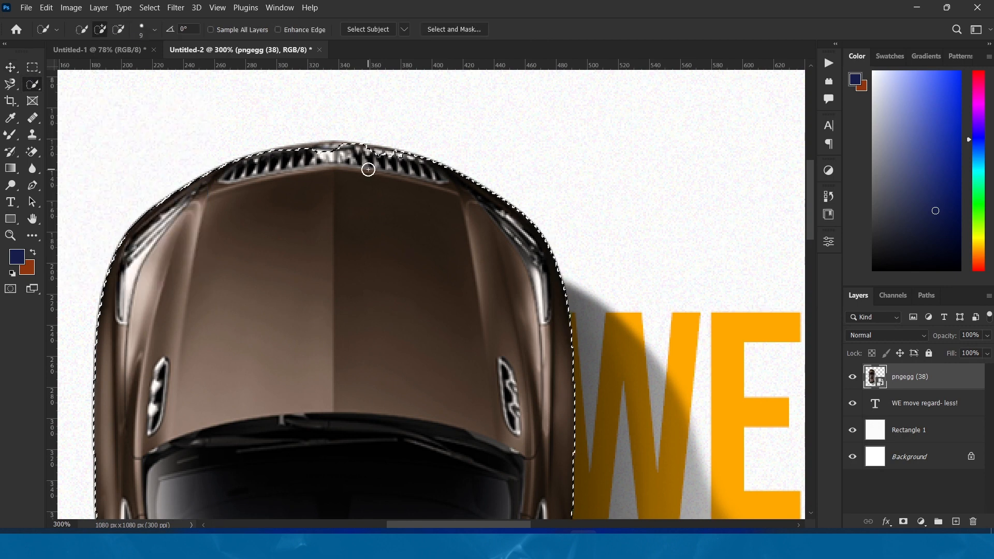
pyautogui.press(']')
pyautogui.press(']')
pyautogui.press(']')
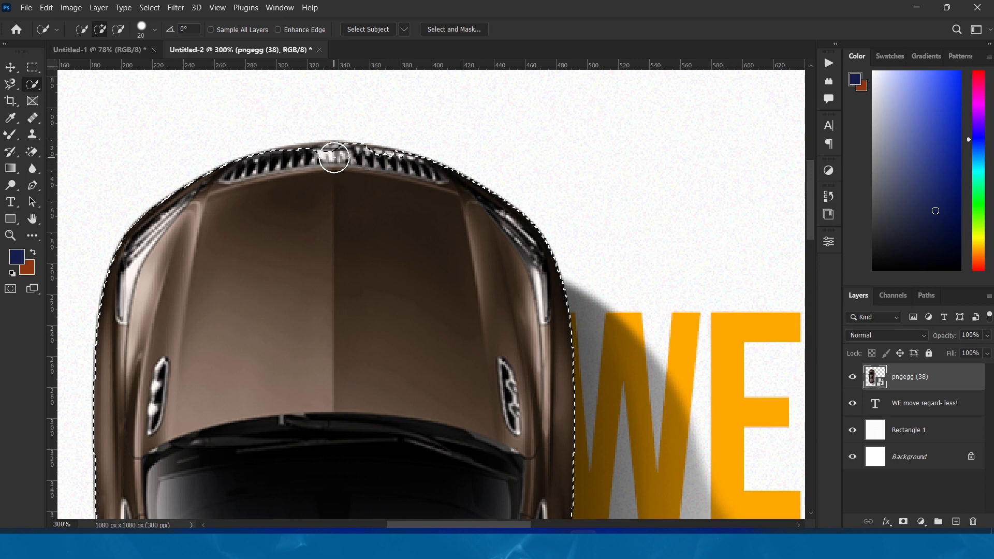
pyautogui.click(322, 158)
pyautogui.click(289, 166)
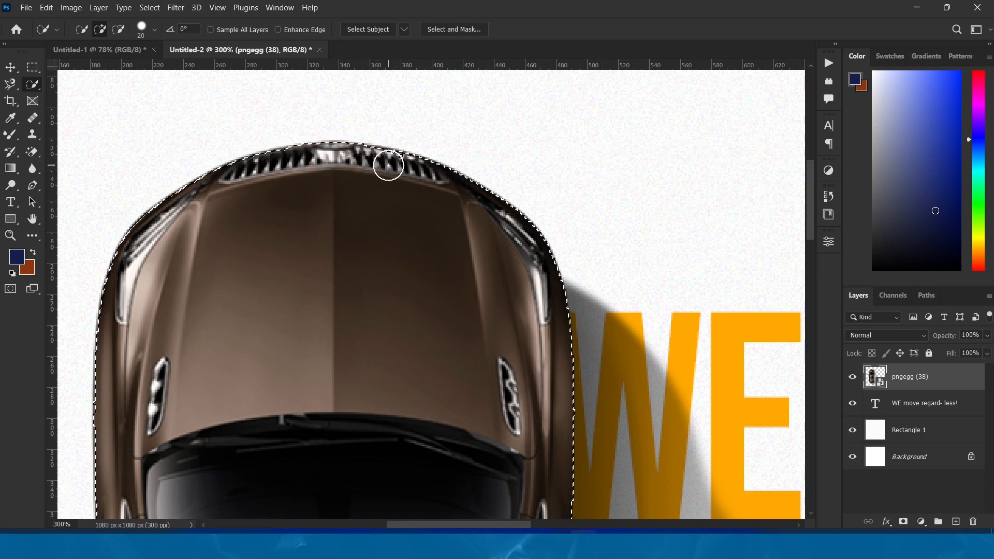
pyautogui.click(387, 167)
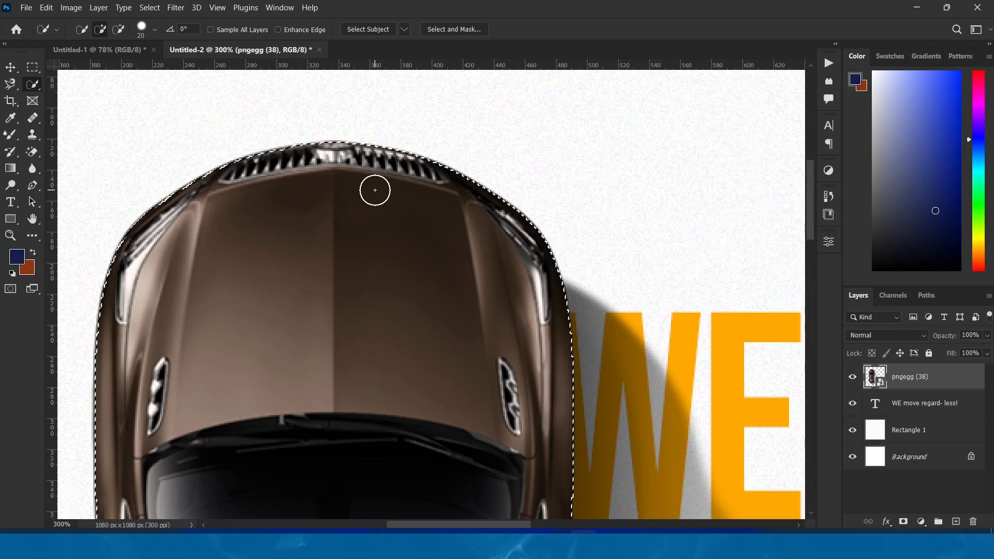
# Check the selection edge around the car and mask the pngegg (38) layer with it, hiding the image's original shadow
pyautogui.hscroll(-6, 374, 190)
pyautogui.scroll(-5, 375, 190)
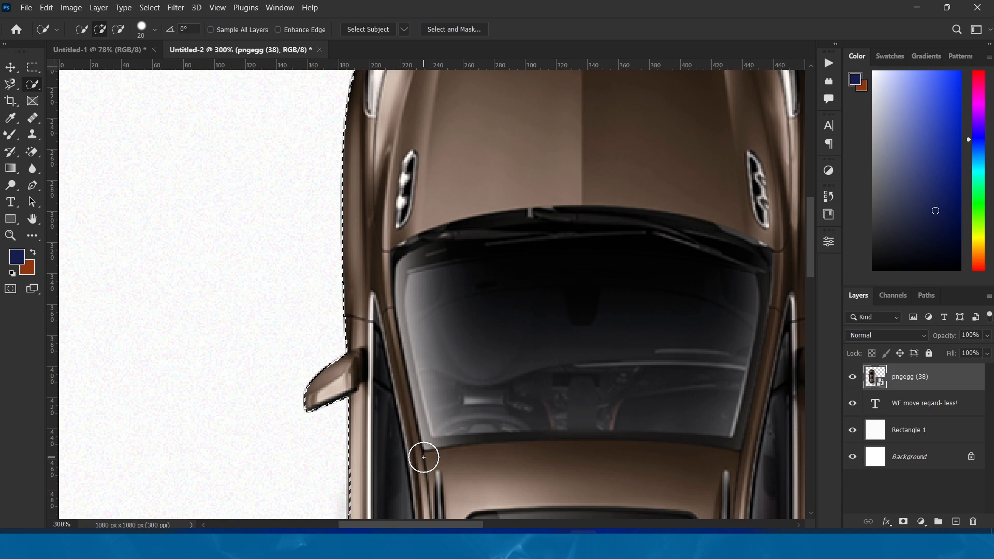
pyautogui.hscroll(6, 424, 457)
pyautogui.scroll(-8, 423, 457)
pyautogui.scroll(5, 423, 457)
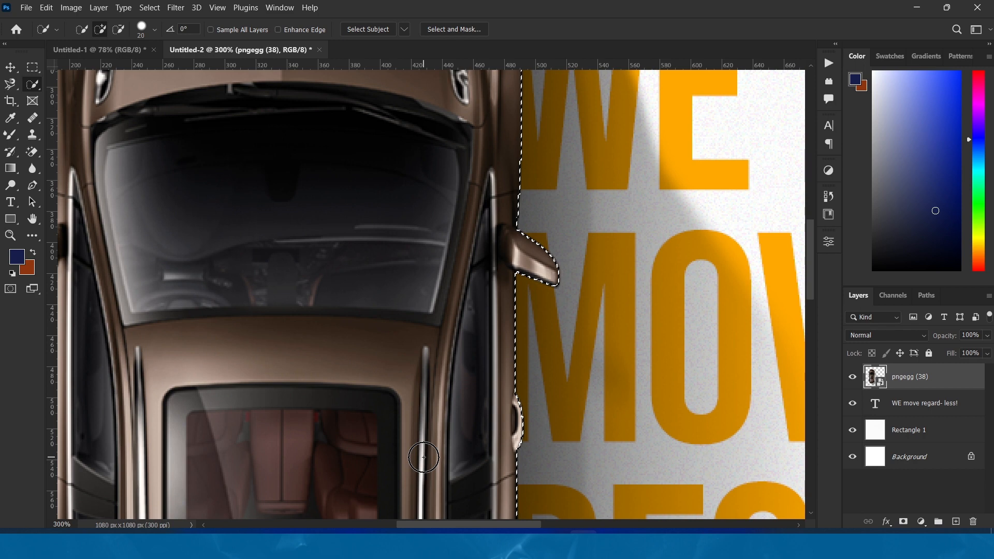
pyautogui.keyDown('alt'); pyautogui.scroll(-2, 423, 457); pyautogui.keyUp('alt')
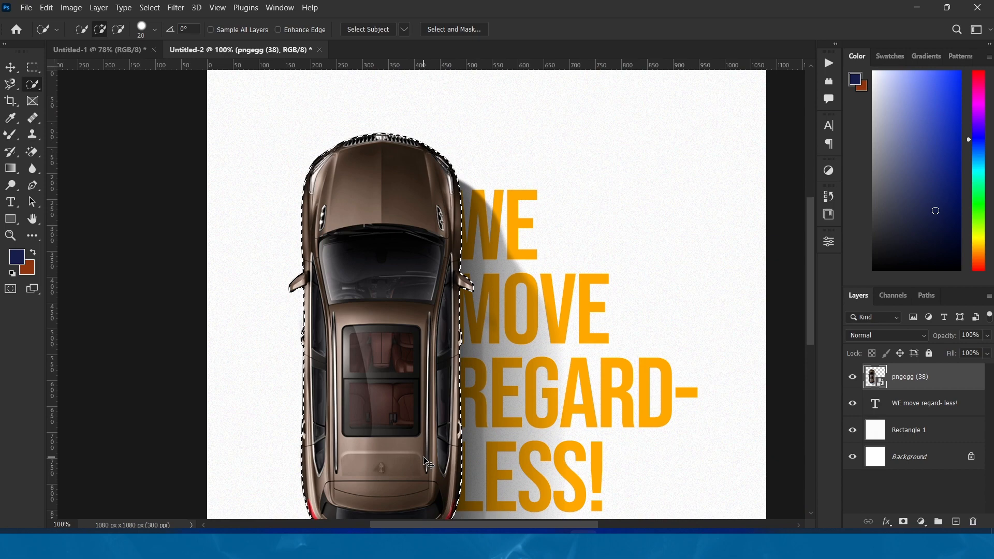
pyautogui.keyDown('alt'); pyautogui.scroll(-1, 428, 463); pyautogui.keyUp('alt')
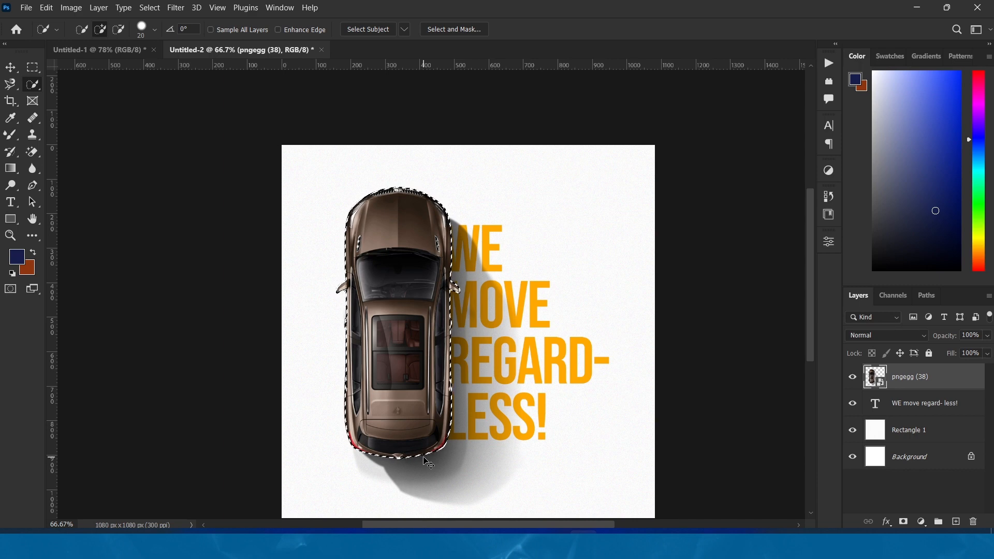
pyautogui.scroll(1, 428, 462)
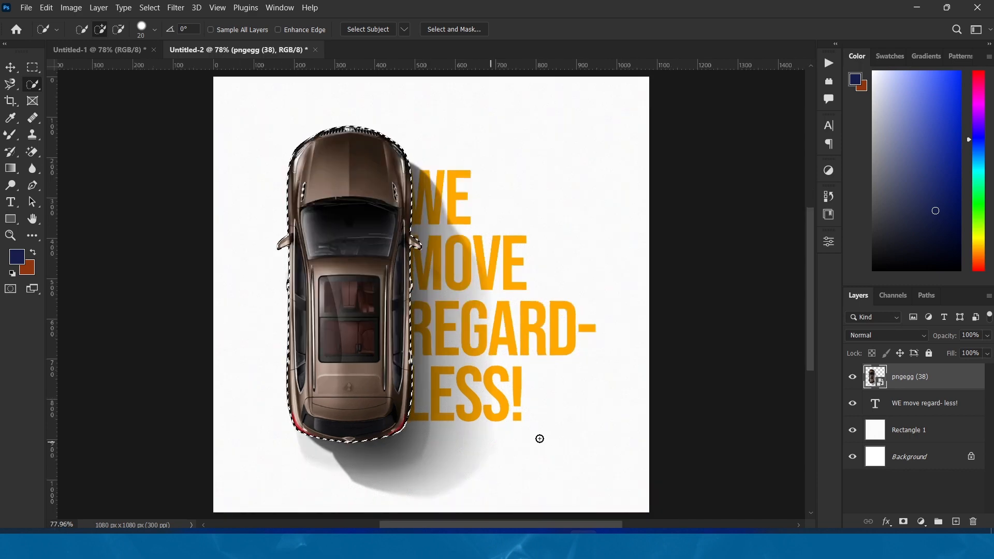
pyautogui.click(904, 522)
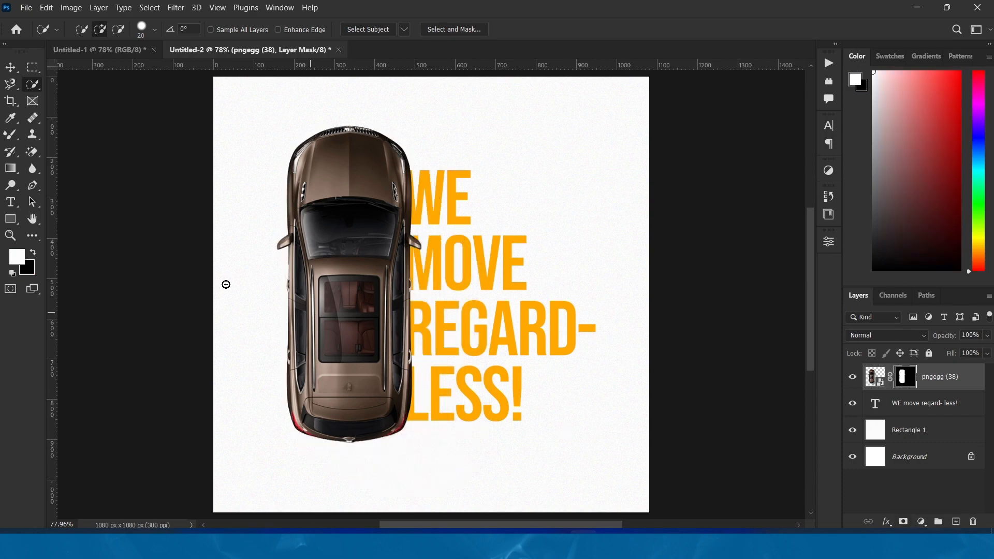
pyautogui.click(10, 67)
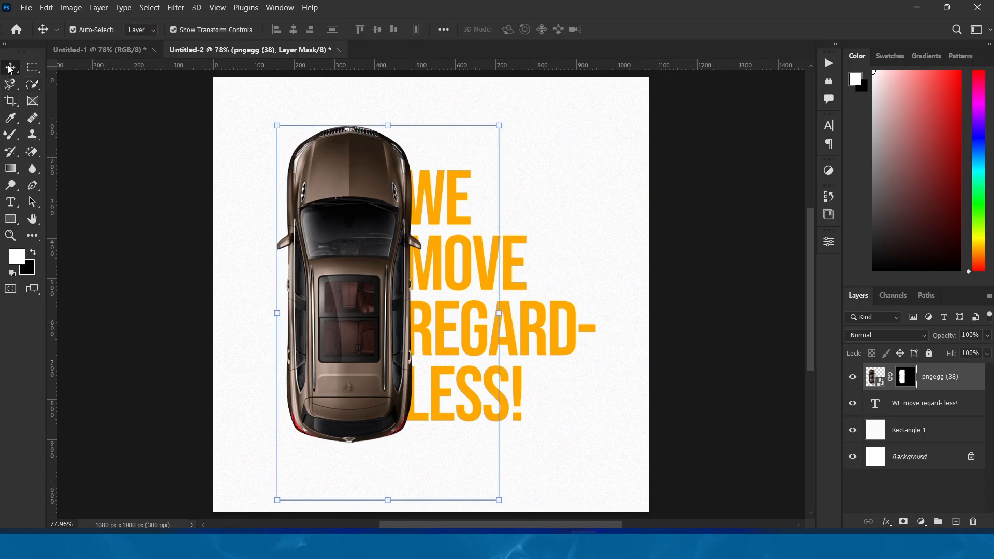
# Nudge the masked car slightly lower and compare the layout with the reference poster in Untitled-1
pyautogui.click(708, 342)
pyautogui.moveTo(362, 271); pyautogui.dragTo(358, 271)
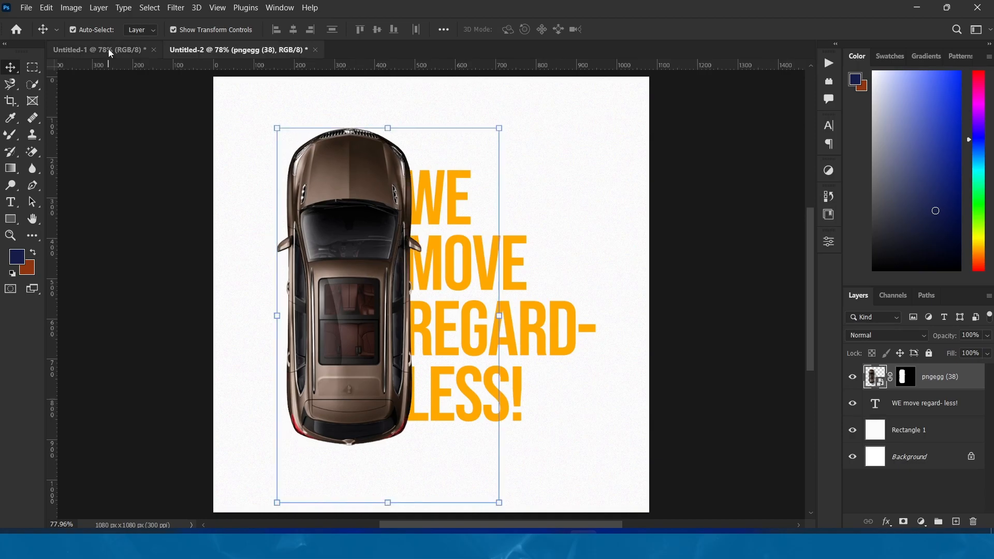
pyautogui.click(108, 48)
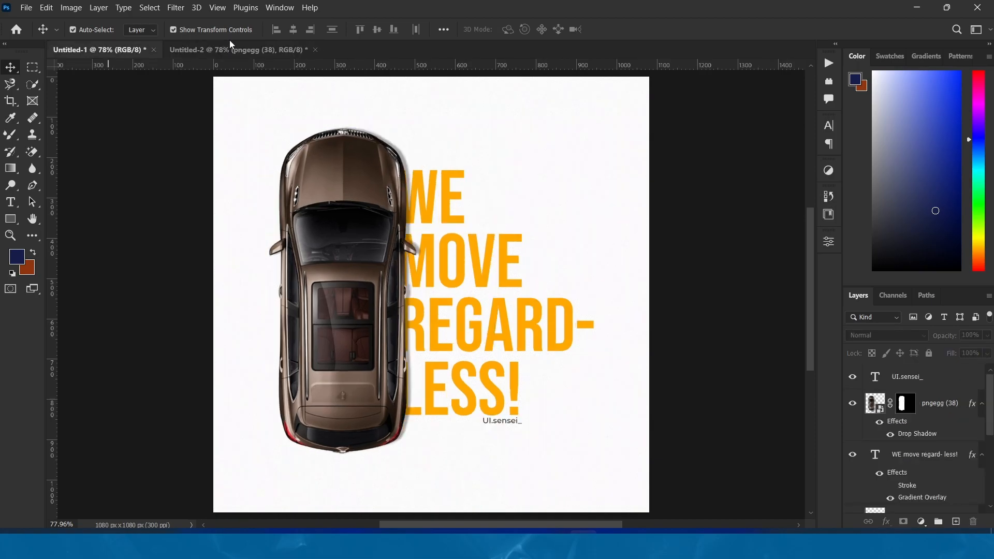
pyautogui.click(238, 51)
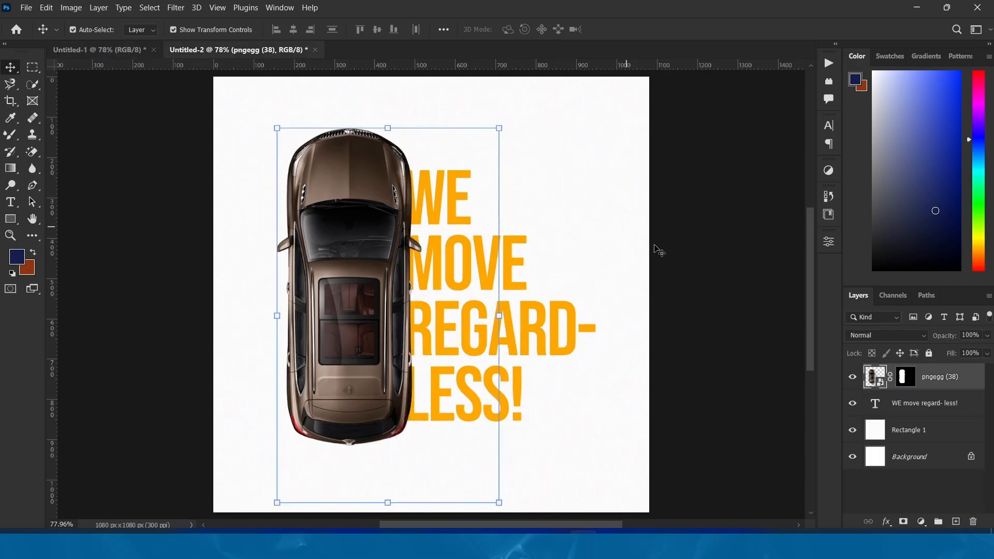
pyautogui.click(688, 273)
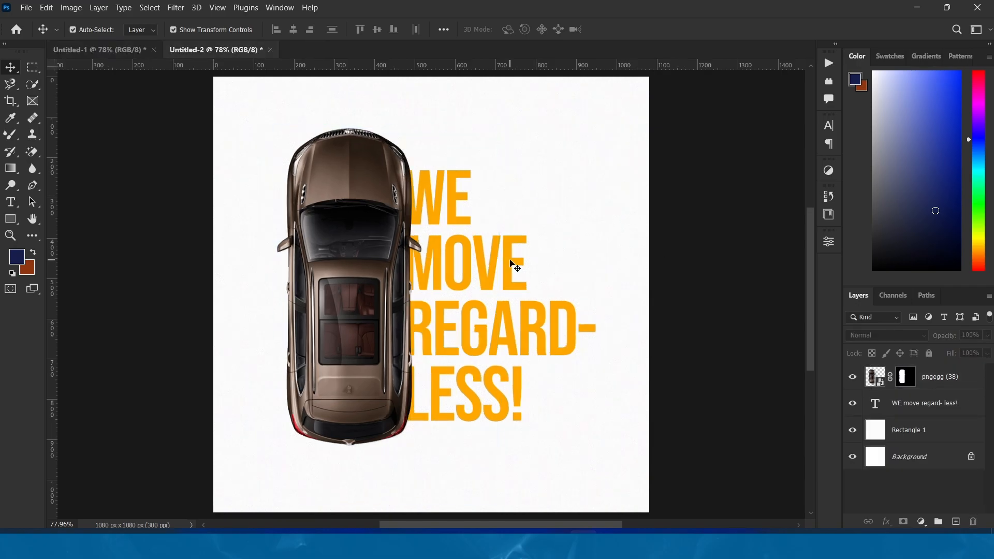
pyautogui.moveTo(511, 262); pyautogui.dragTo(508, 260)
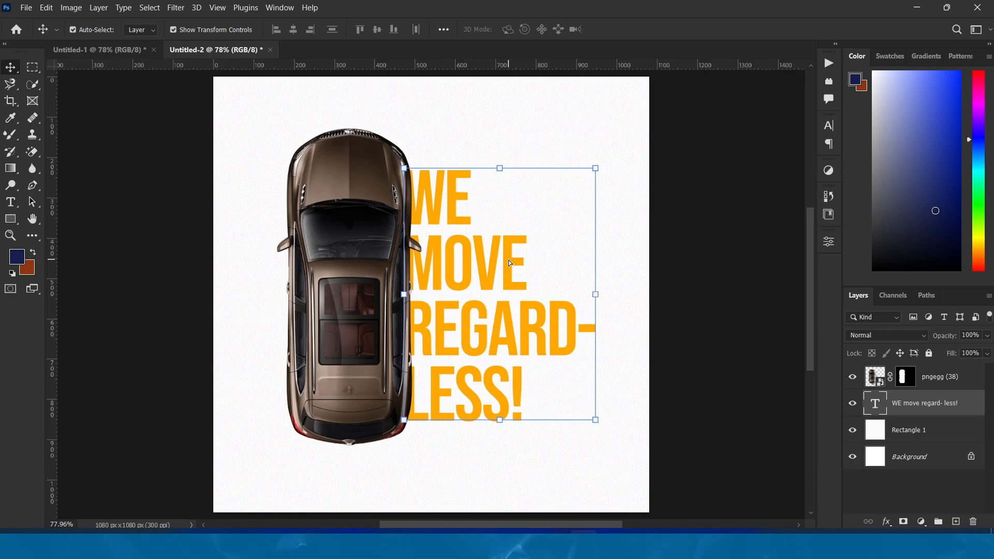
pyautogui.click(363, 242)
pyautogui.moveTo(359, 238); pyautogui.dragTo(359, 238)
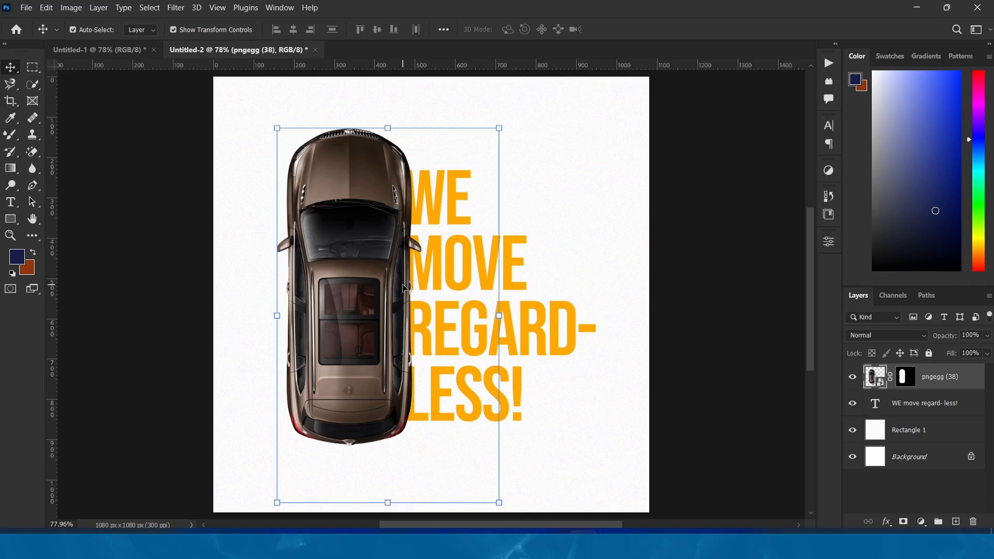
# Lock the Rectangle 1 background layer
pyautogui.click(654, 381)
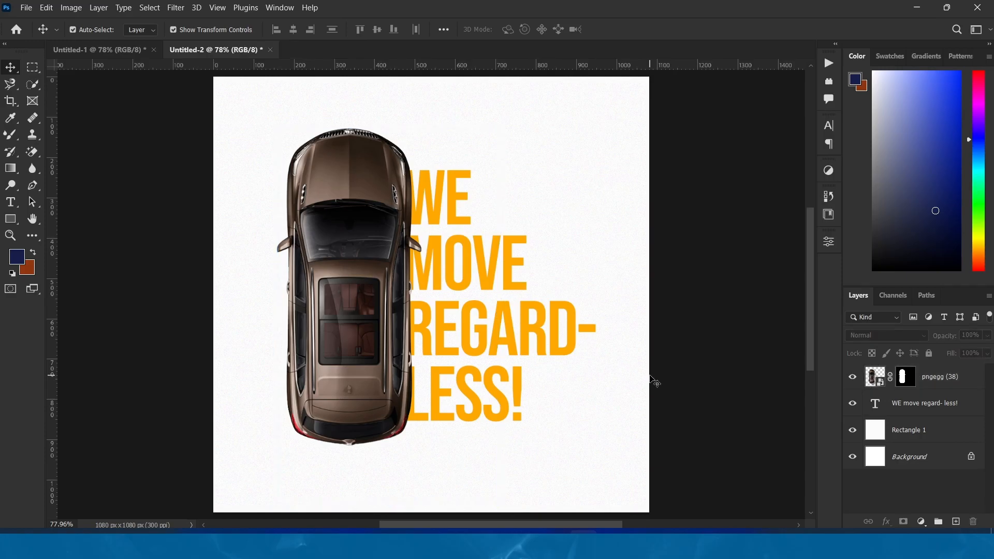
pyautogui.click(608, 218)
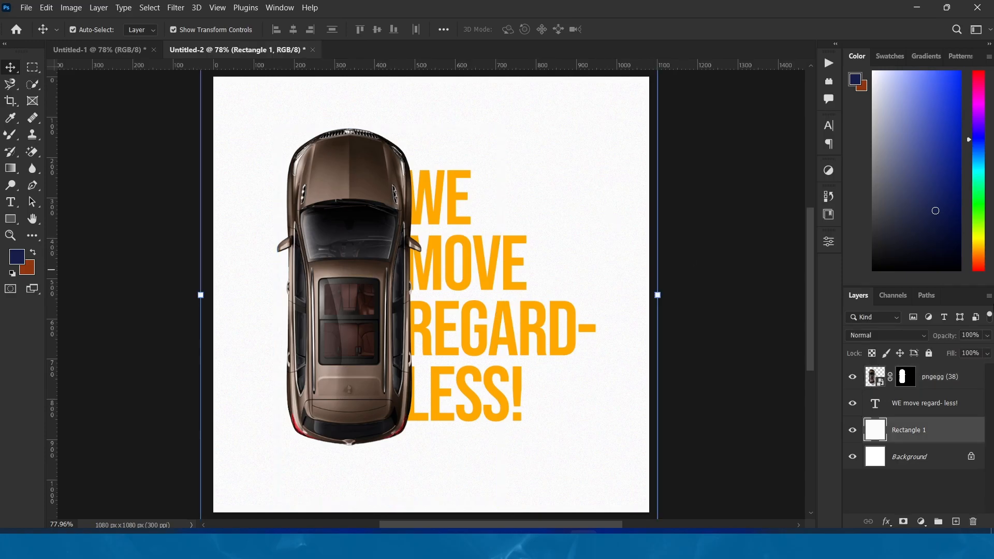
pyautogui.click(928, 354)
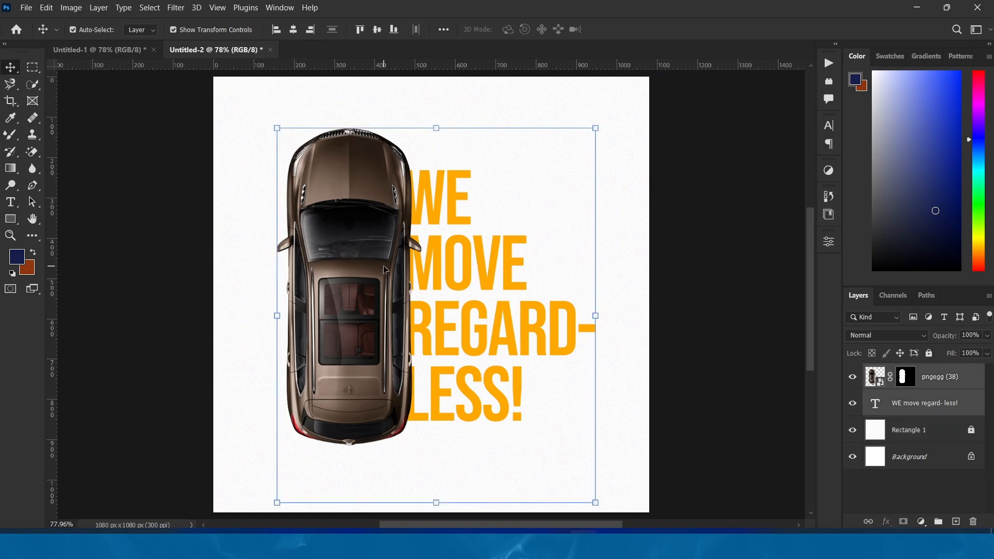
# Select the car and headline layers together and move them 12 px left and 5 px down, centring them horizontally on the canvas
pyautogui.moveTo(384, 266); pyautogui.dragTo(385, 270)
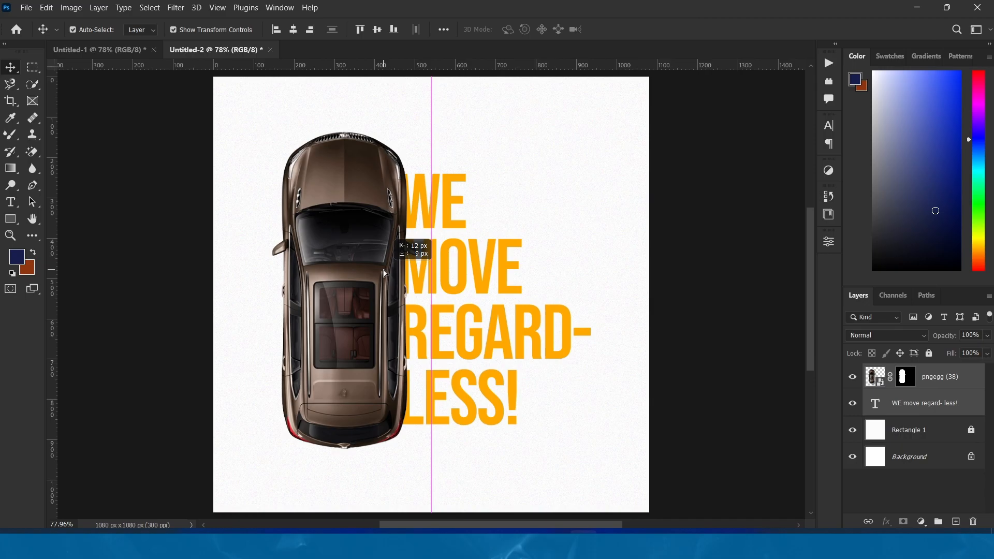
pyautogui.moveTo(383, 271); pyautogui.dragTo(383, 269)
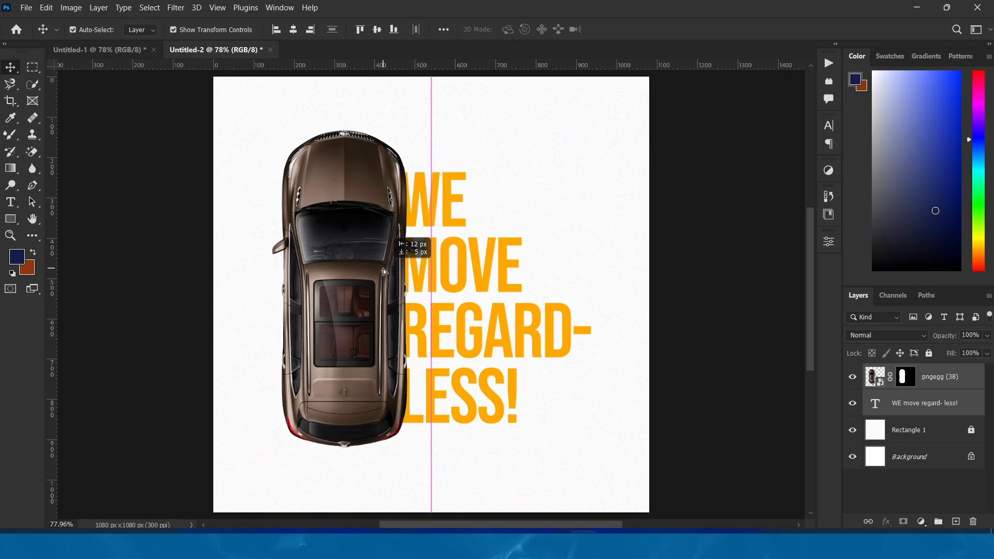
pyautogui.moveTo(384, 269); pyautogui.dragTo(383, 269)
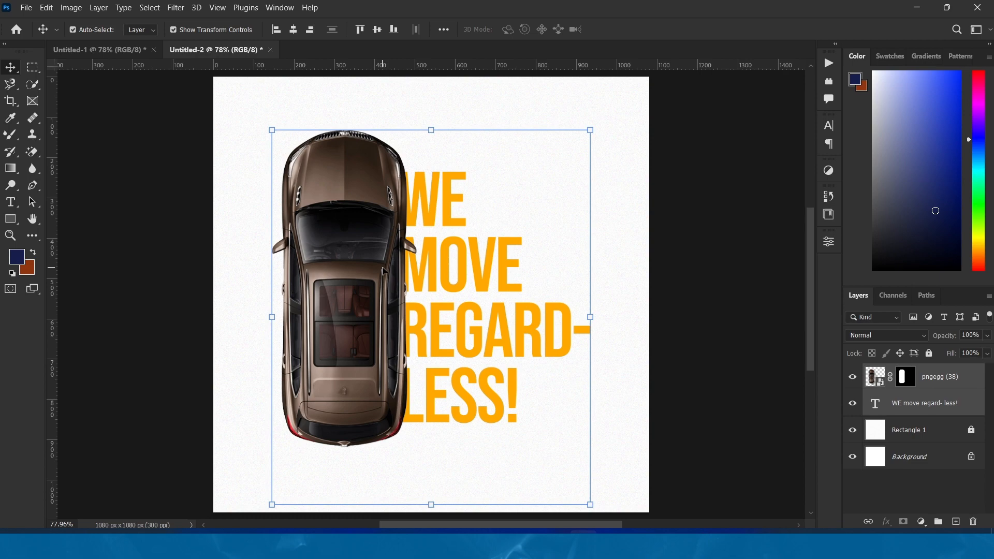
# Add a Drop Shadow effect to the car layer, keeping the car in view beside the effect settings
pyautogui.click(385, 272)
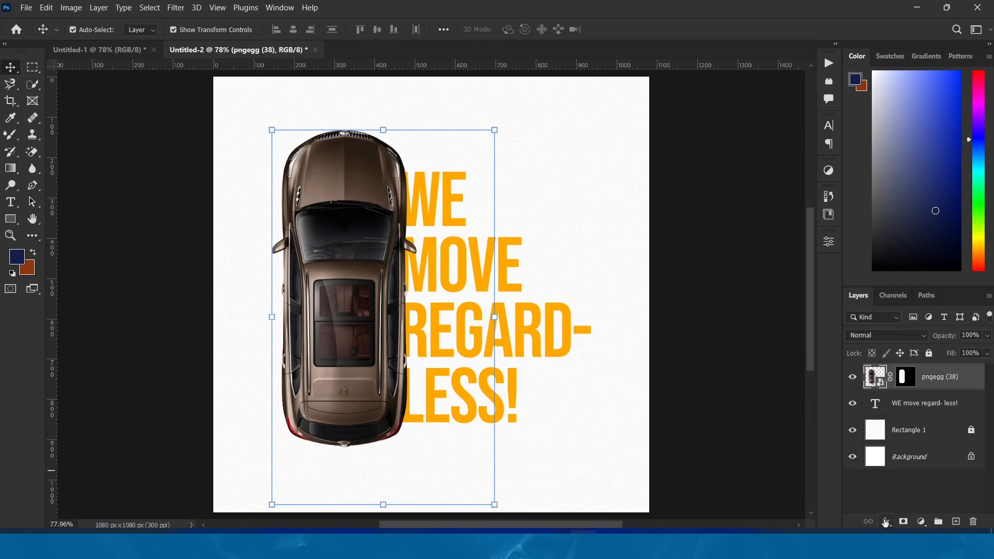
pyautogui.click(886, 521)
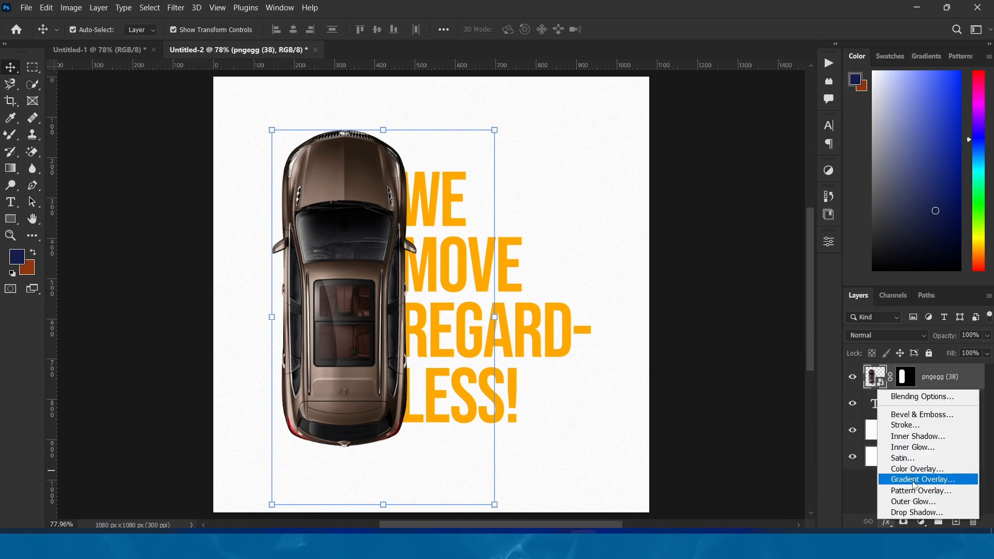
pyautogui.click(917, 512)
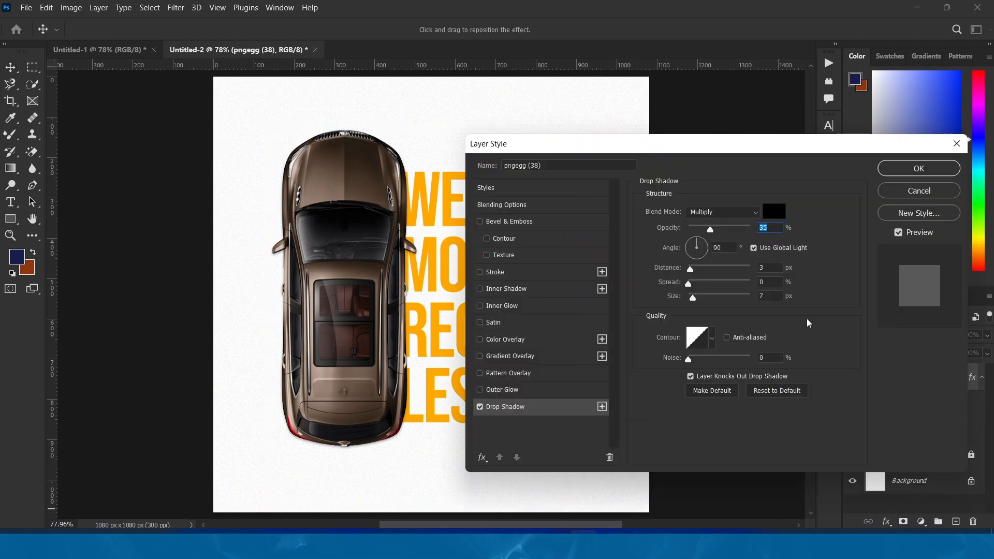
pyautogui.moveTo(720, 154); pyautogui.dragTo(753, 154)
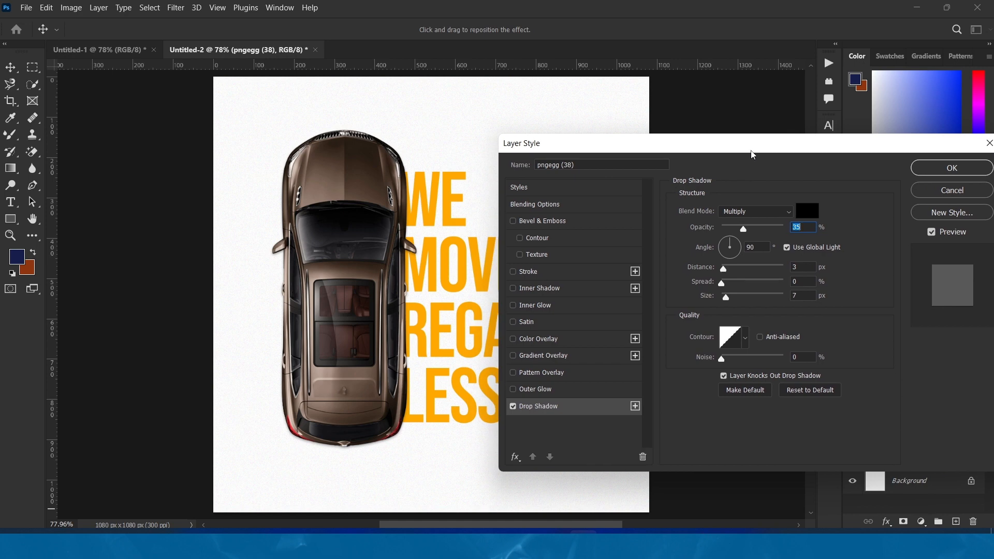
# Set the car's drop shadow to 10 px distance, 5% spread and 5 px size
pyautogui.moveTo(725, 270)
pyautogui.mouseDown()
pyautogui.moveTo(745, 270)
pyautogui.moveTo(728, 272)
pyautogui.moveTo(729, 286)
pyautogui.moveTo(783, 295)
pyautogui.moveTo(731, 287)
pyautogui.mouseUp()
pyautogui.write('5')
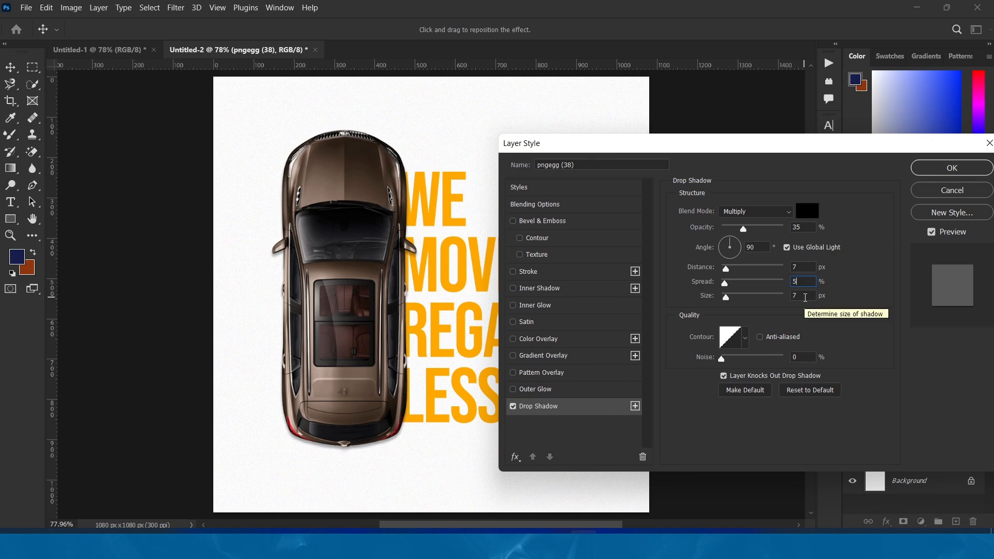
pyautogui.press('Tab')
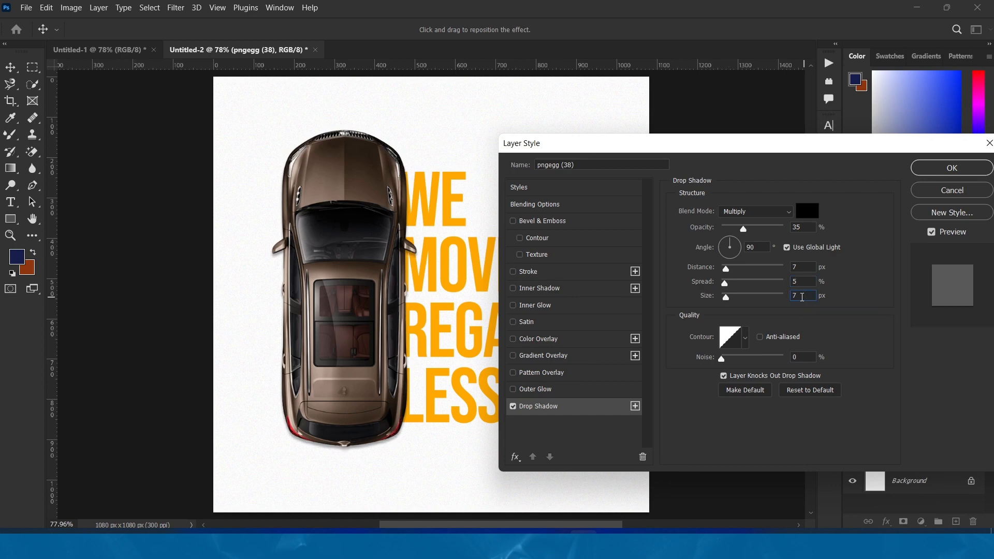
pyautogui.write('5')
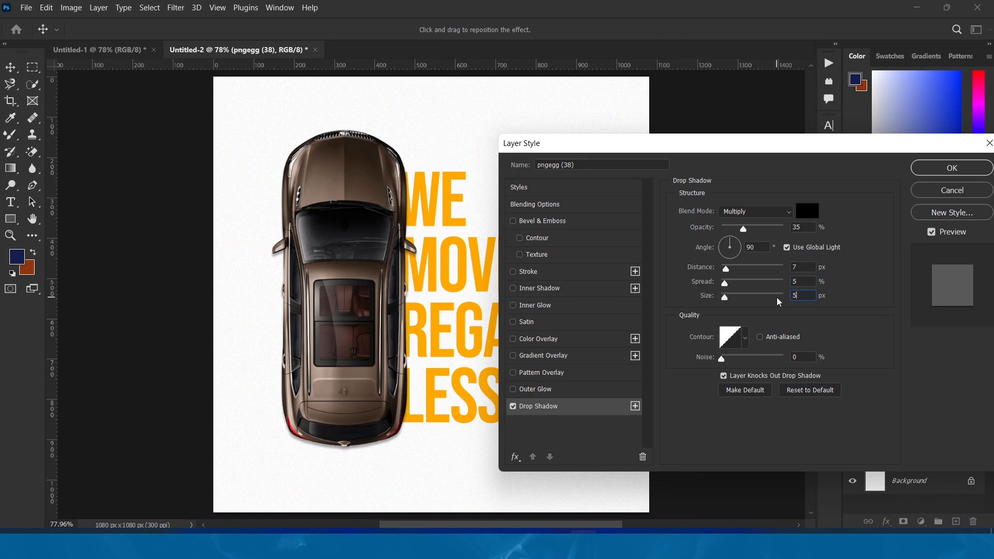
pyautogui.click(795, 268)
pyautogui.write('10')
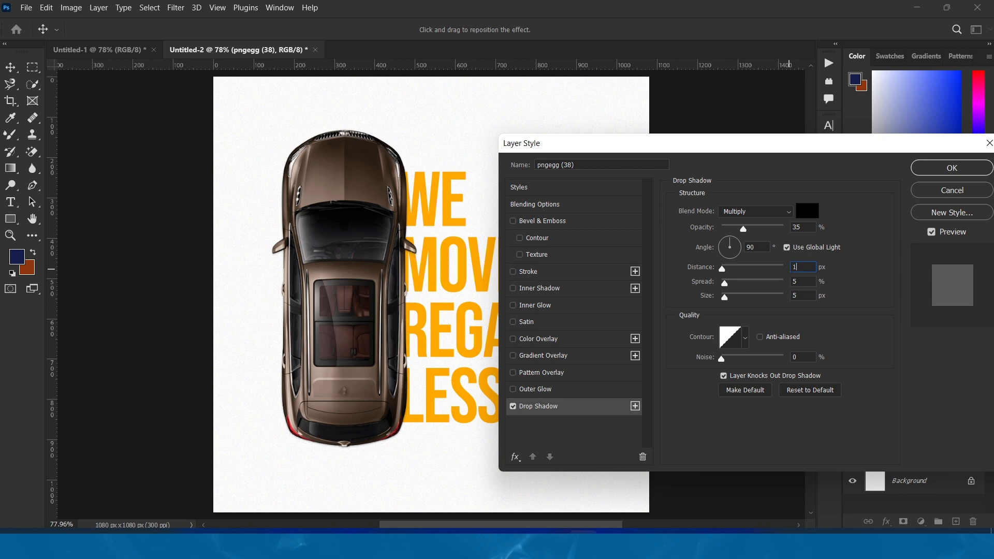
pyautogui.click(856, 270)
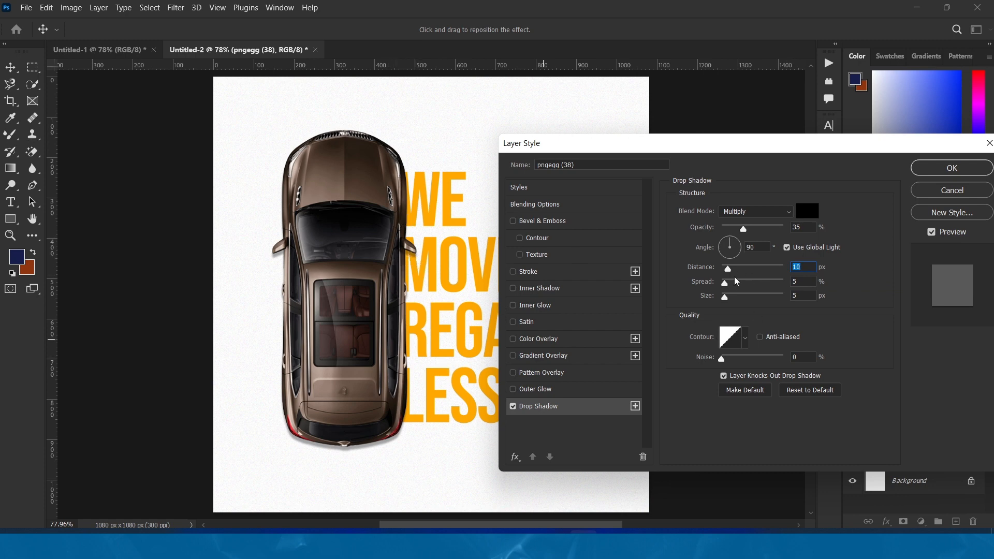
# Try the car's drop shadow at distances of 17 px and 9 px
pyautogui.press('Up')
pyautogui.press('Up')
pyautogui.press('Up')
pyautogui.press('Up')
pyautogui.press('Up')
pyautogui.press('Up')
pyautogui.press('Up')
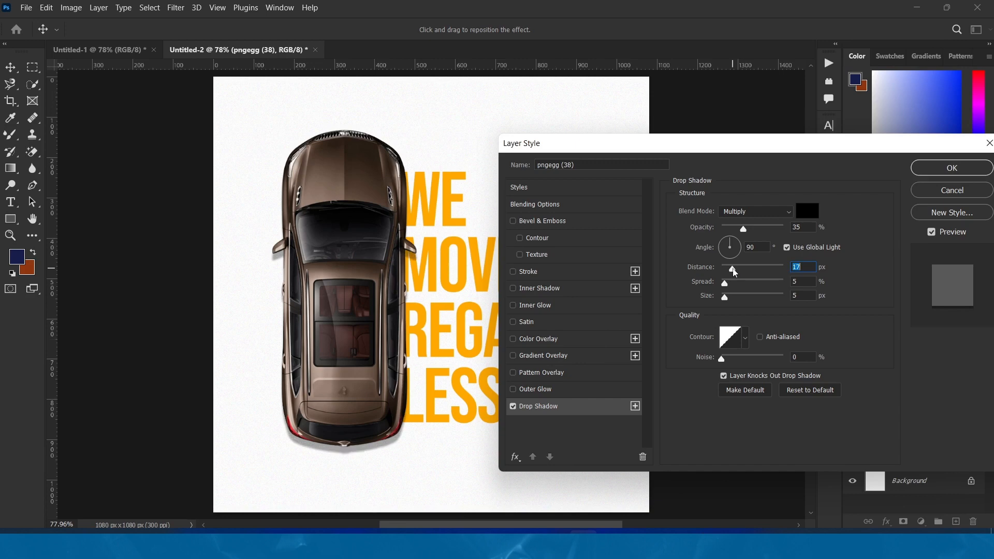
pyautogui.moveTo(733, 270); pyautogui.dragTo(730, 270)
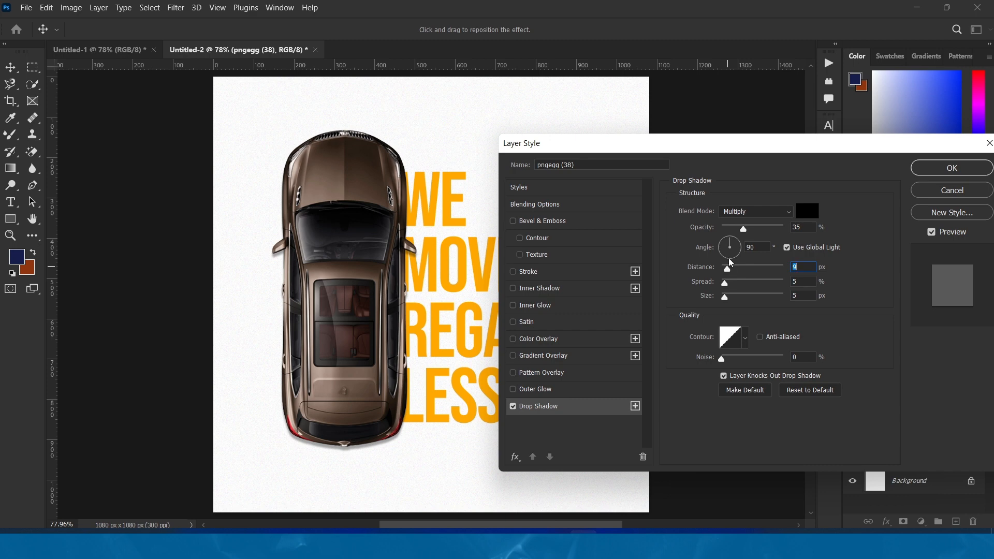
# Set the car's drop shadow angle to 148° and distance to 10 px, and apply the effect
pyautogui.click(735, 244)
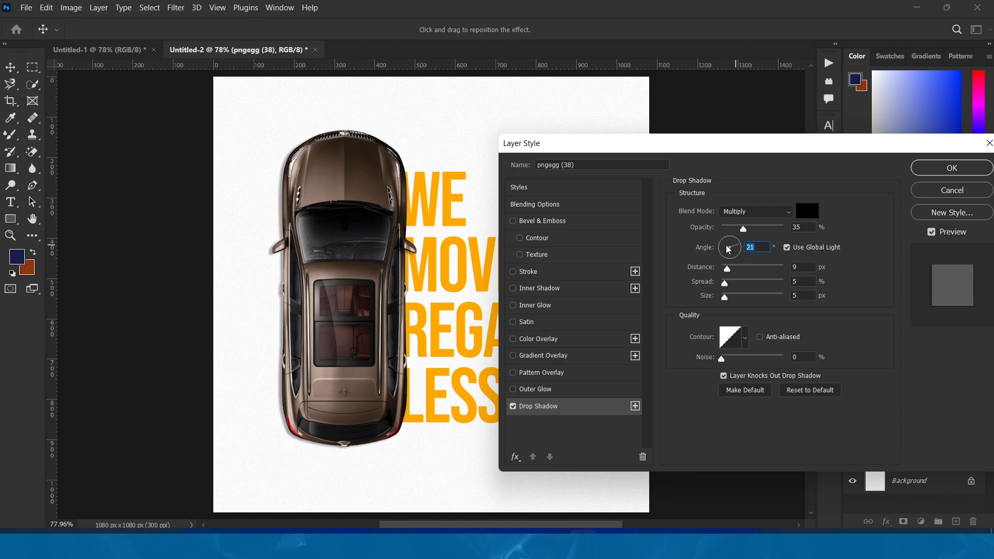
pyautogui.click(726, 245)
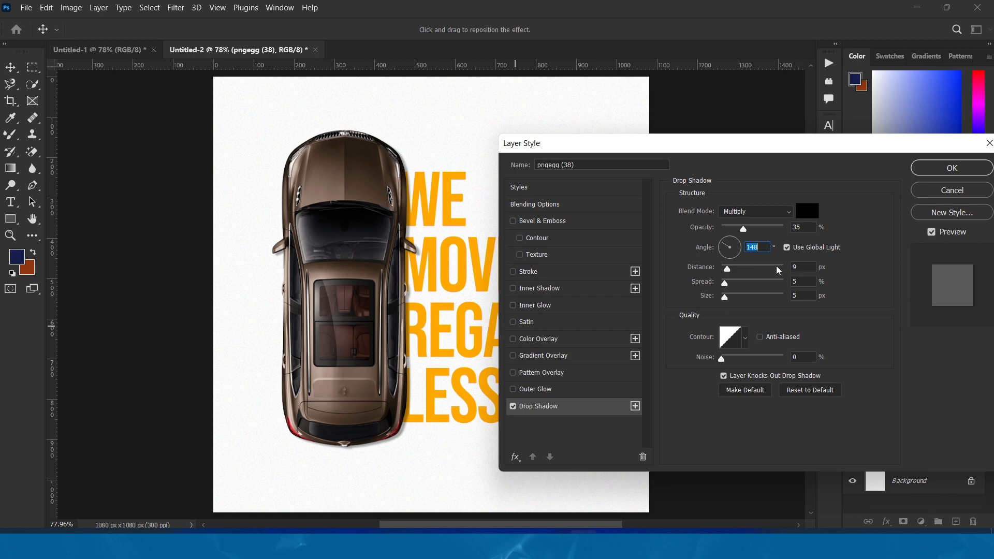
pyautogui.moveTo(801, 266); pyautogui.dragTo(778, 266)
pyautogui.write('10')
pyautogui.click(948, 169)
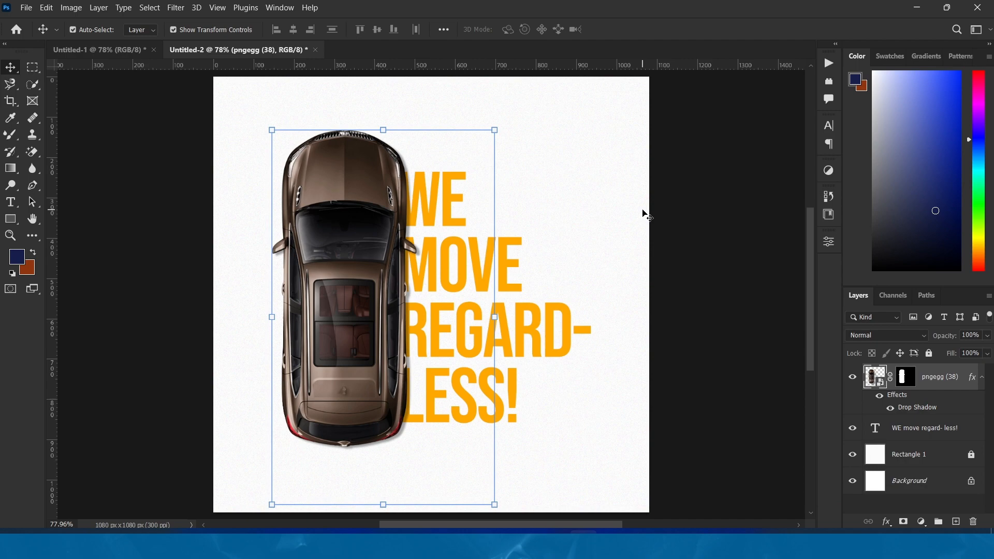
# Select the orange headline layer and nudge it up a few pixels
pyautogui.click(715, 302)
pyautogui.click(510, 265)
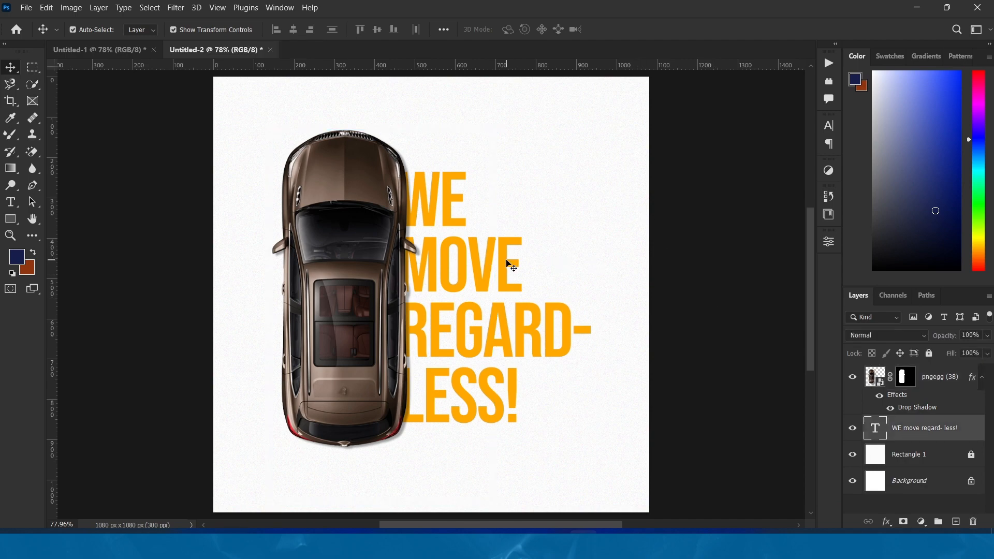
pyautogui.press('Up')
pyautogui.press('Up')
pyautogui.press('Up')
pyautogui.press('Up')
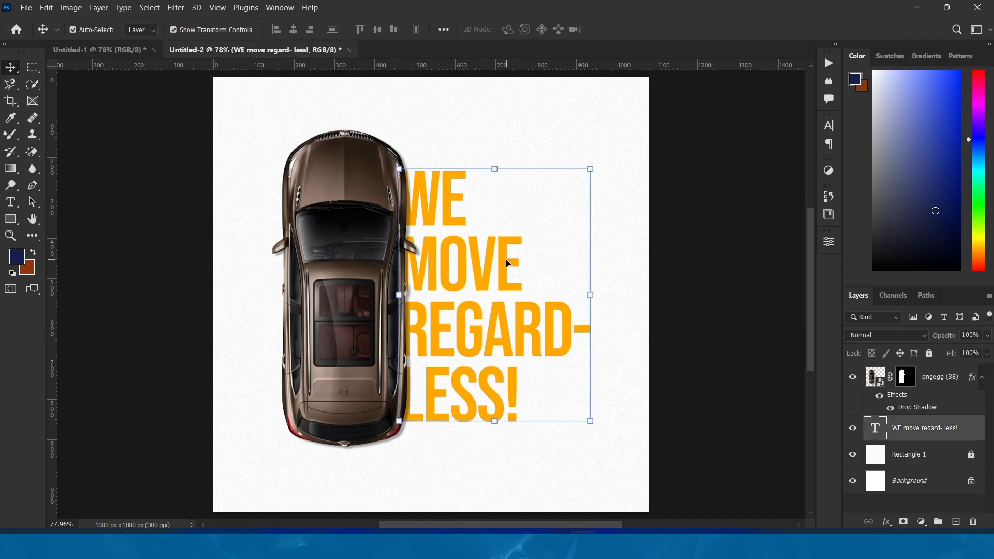
# Add a small text line reading "UI.Sensei_" in the empty area below the headline
pyautogui.click(10, 201)
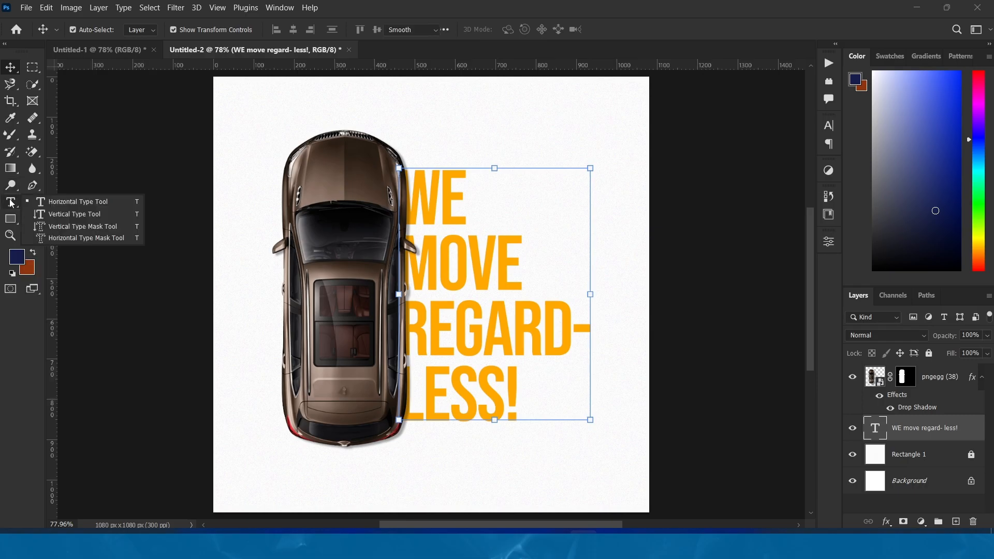
pyautogui.click(475, 455)
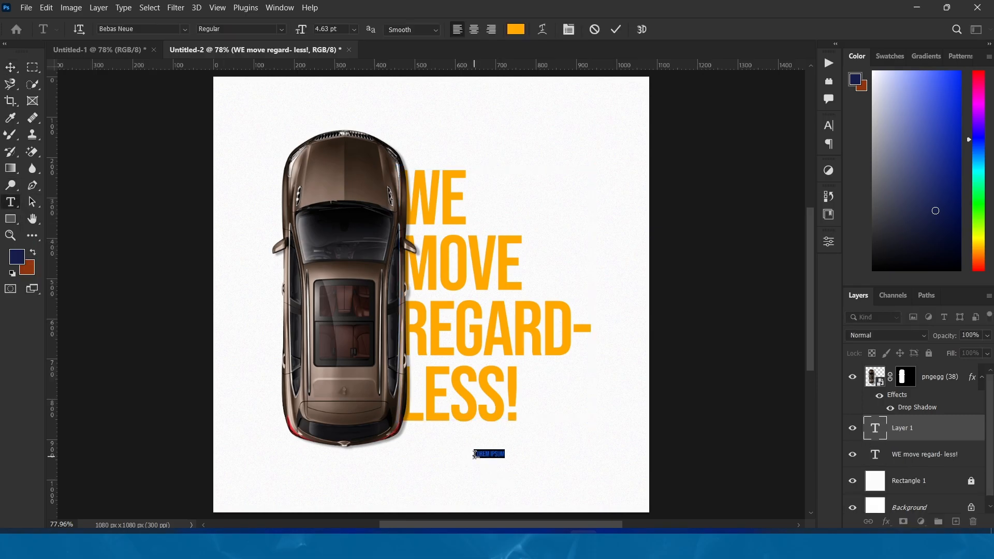
pyautogui.press('BackSpace')
pyautogui.write('oilsensei')
pyautogui.write('S')
pyautogui.click(9, 66)
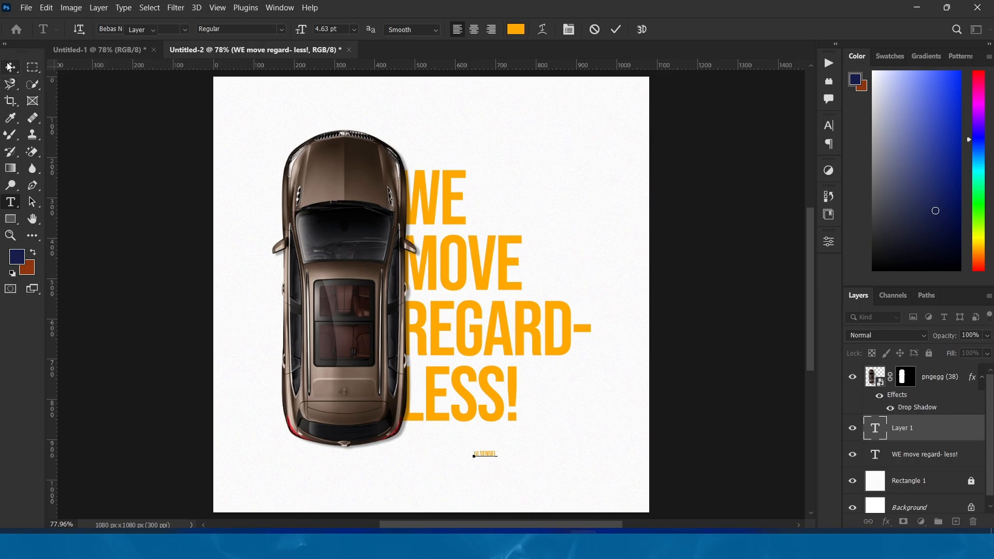
# Change the font of the "UI.Sensei_" text to Montserrat
pyautogui.click(829, 249)
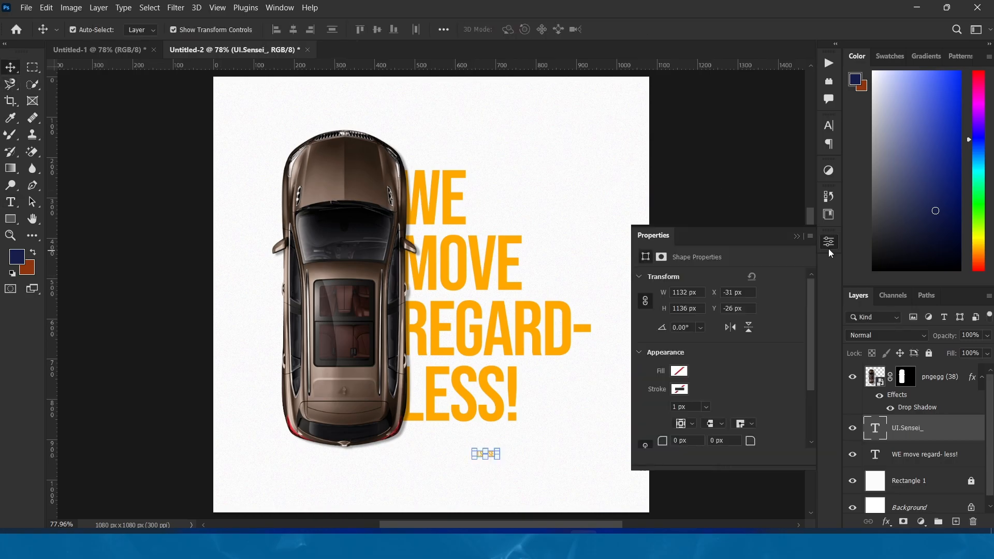
pyautogui.click(757, 316)
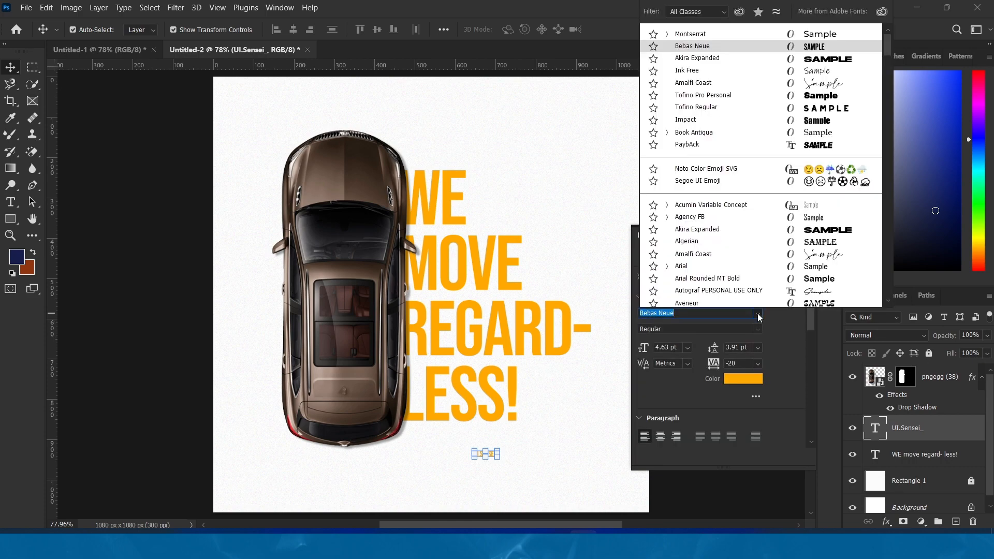
pyautogui.click(747, 33)
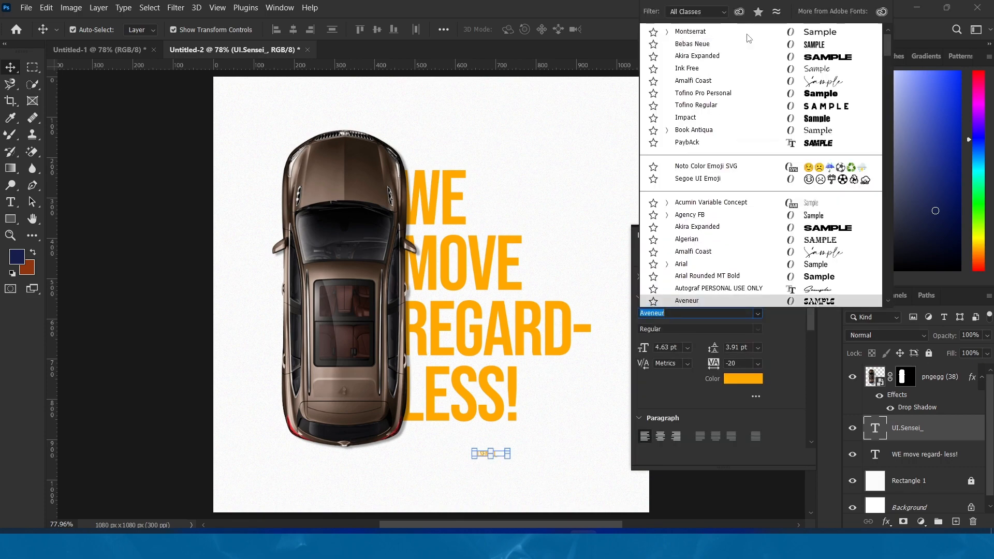
pyautogui.click(747, 36)
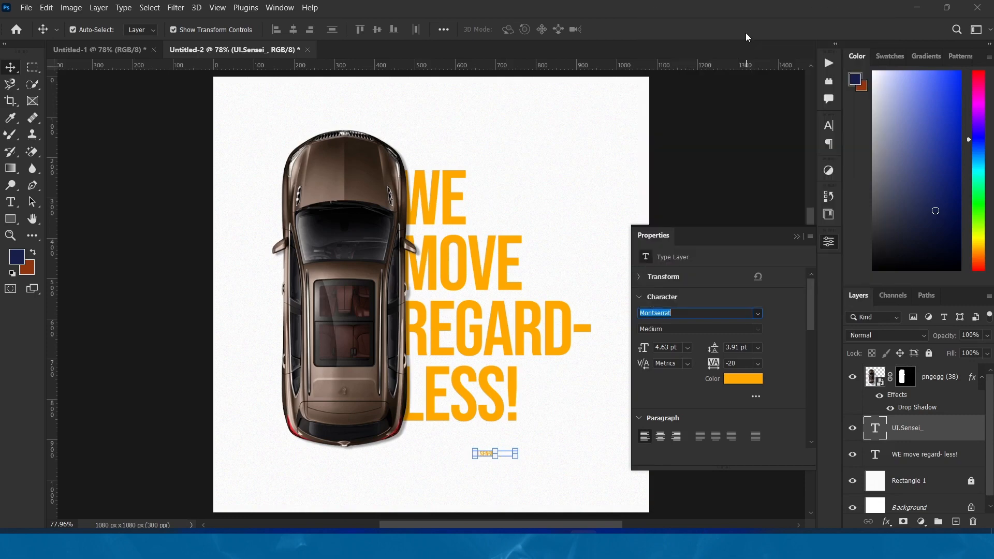
# Colour the "UI.Sensei_" text black (000000) and turn off its All Caps option
pyautogui.click(756, 380)
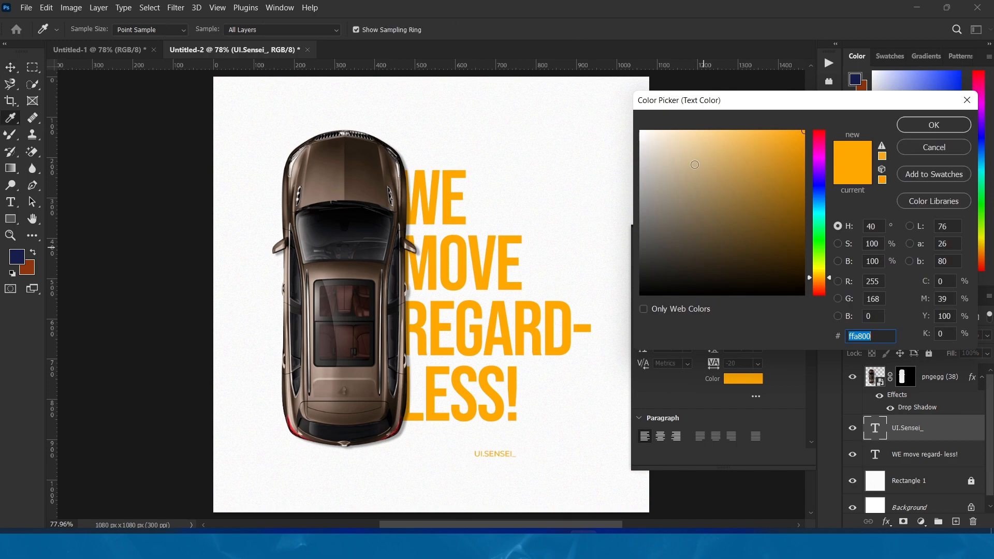
pyautogui.write('000000')
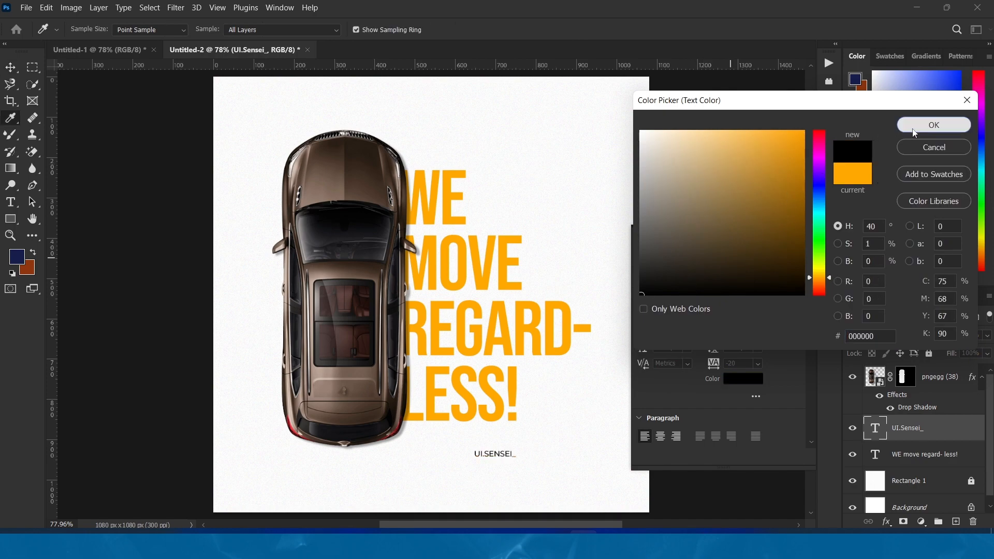
pyautogui.click(934, 125)
pyautogui.click(759, 403)
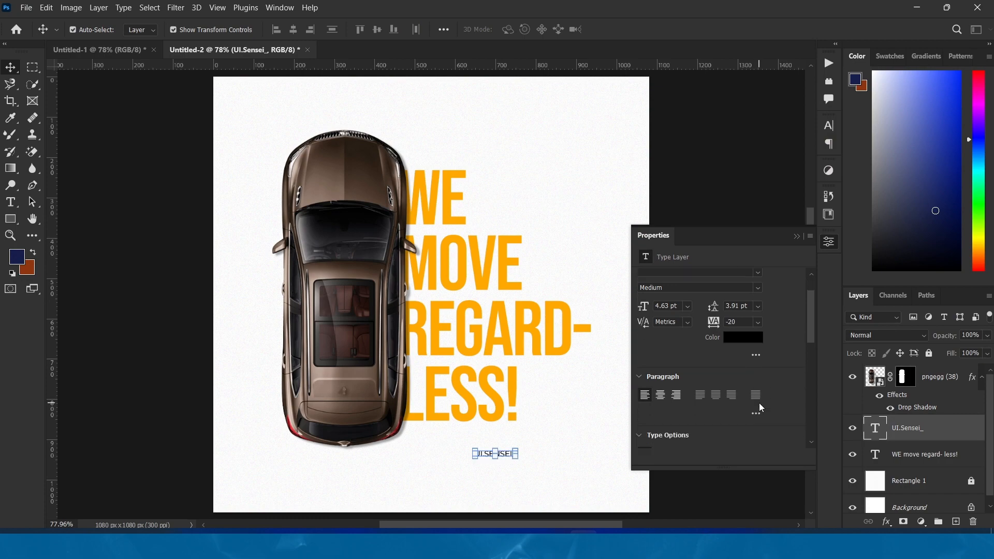
pyautogui.scroll(-2, 759, 402)
pyautogui.scroll(-1, 759, 403)
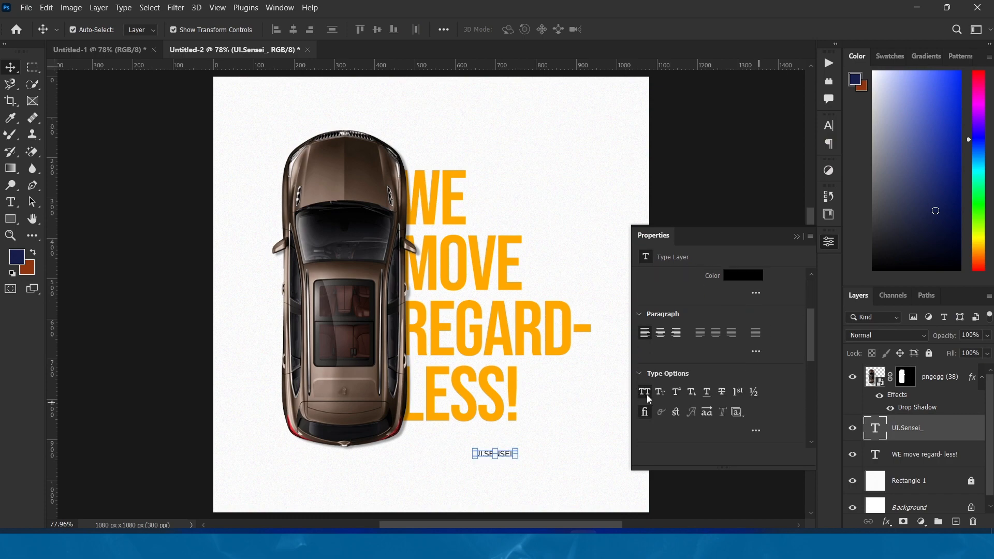
pyautogui.click(647, 395)
# Move the "UI.Sensei_" text up to just beneath the end of "LESS!", fine-tuning it slightly down and left, and deselect it
pyautogui.moveTo(508, 459); pyautogui.dragTo(509, 432)
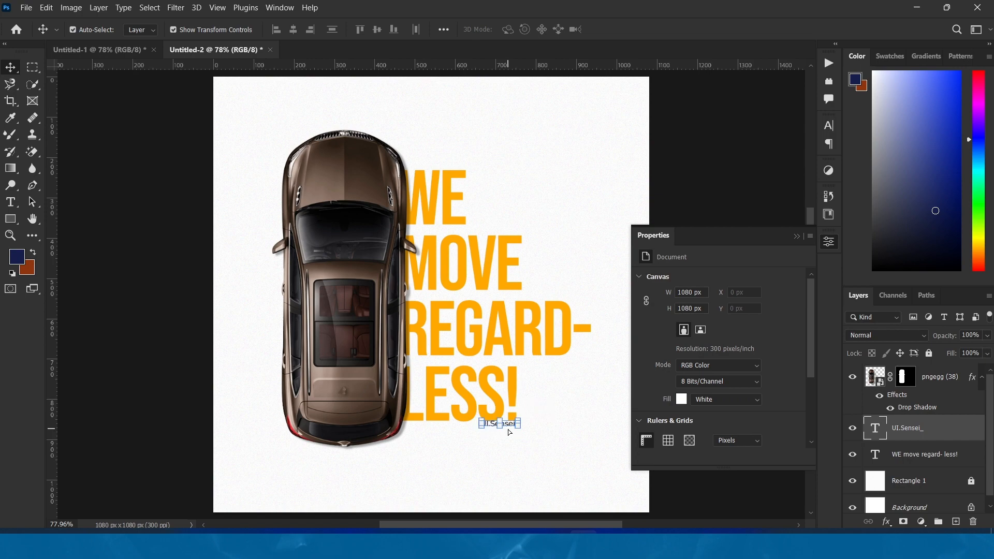
pyautogui.press('Down')
pyautogui.press('Down')
pyautogui.press('Down')
pyautogui.press('Down')
pyautogui.press('Left')
pyautogui.press('Left')
pyautogui.press('Left')
pyautogui.press('Left')
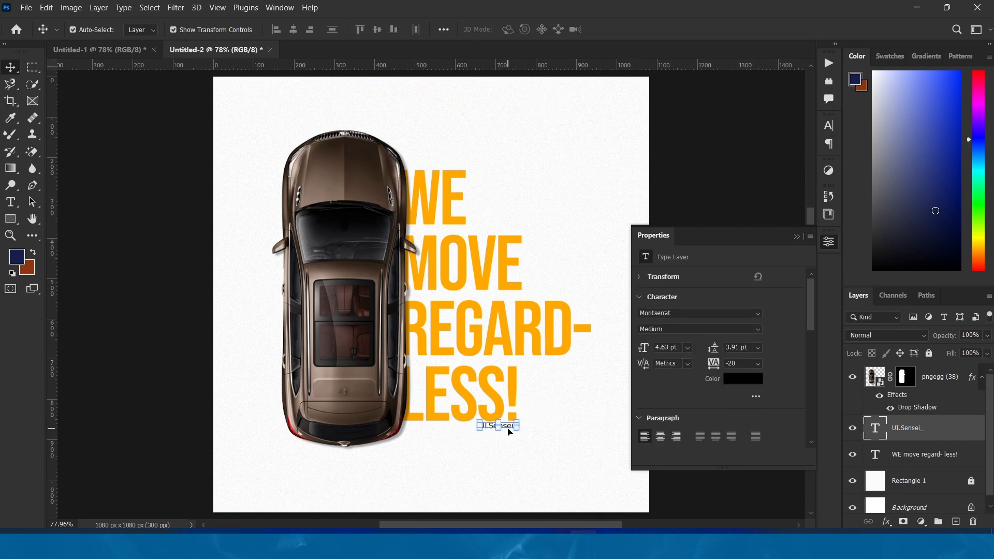
pyautogui.click(554, 439)
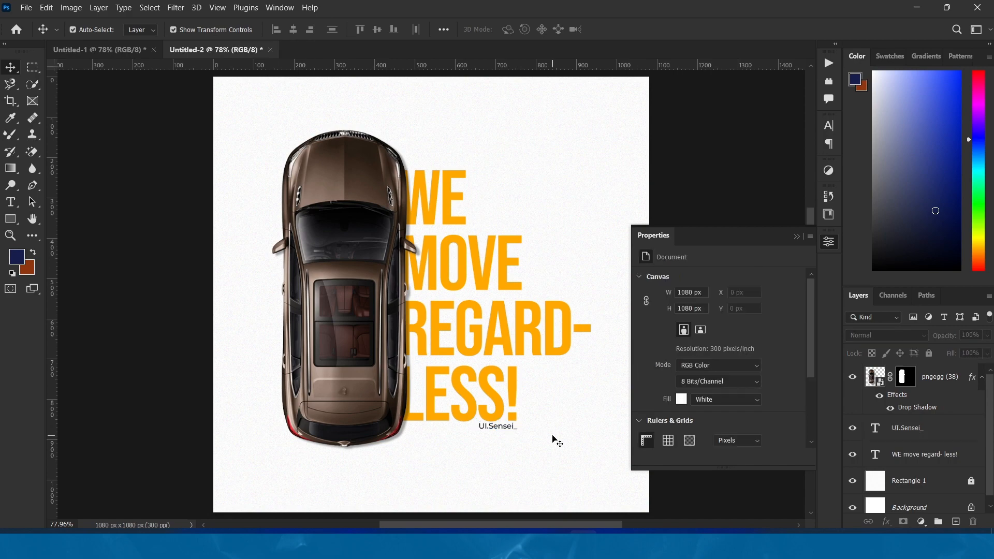
pyautogui.click(798, 236)
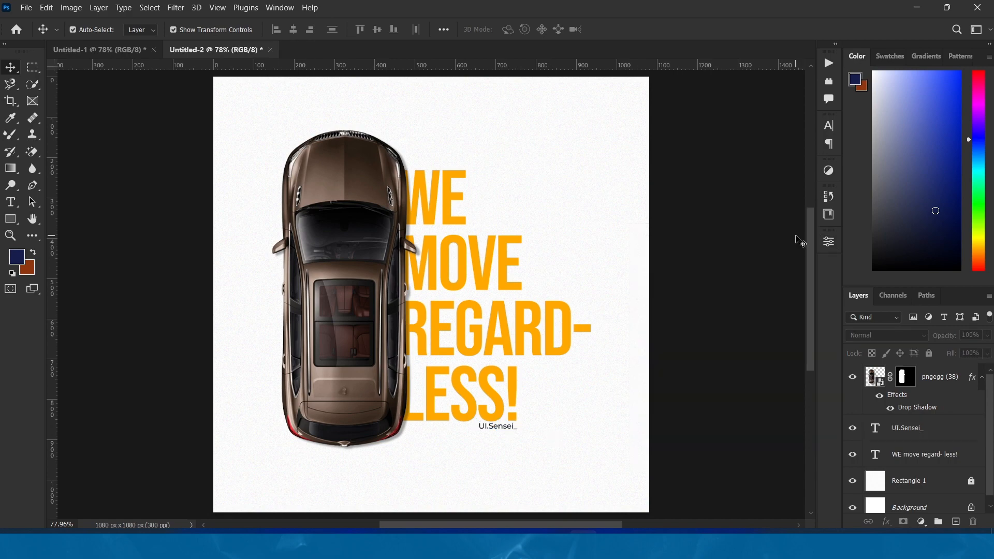